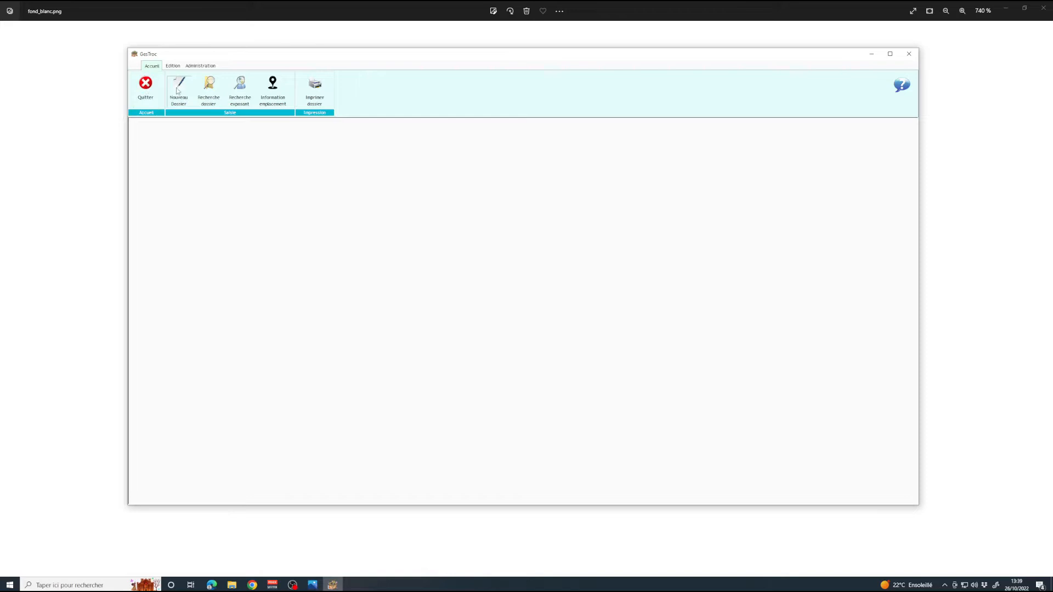
Start a new dossier with the exhibitor's ID number and a CNI issued by DGDSFG on 02/02/2020.
click(179, 92)
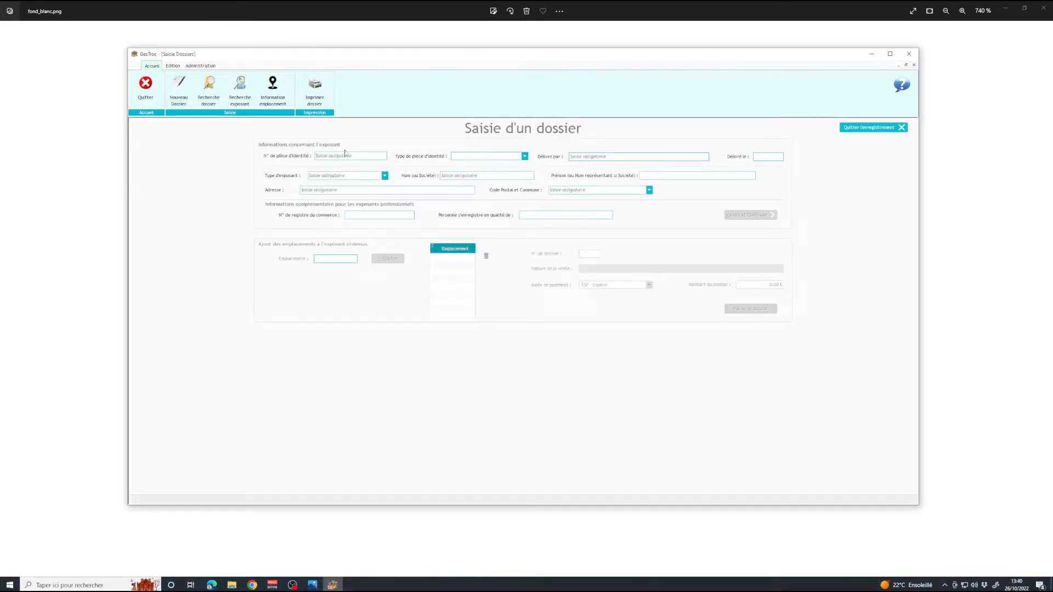
text(12345)
click(524, 157)
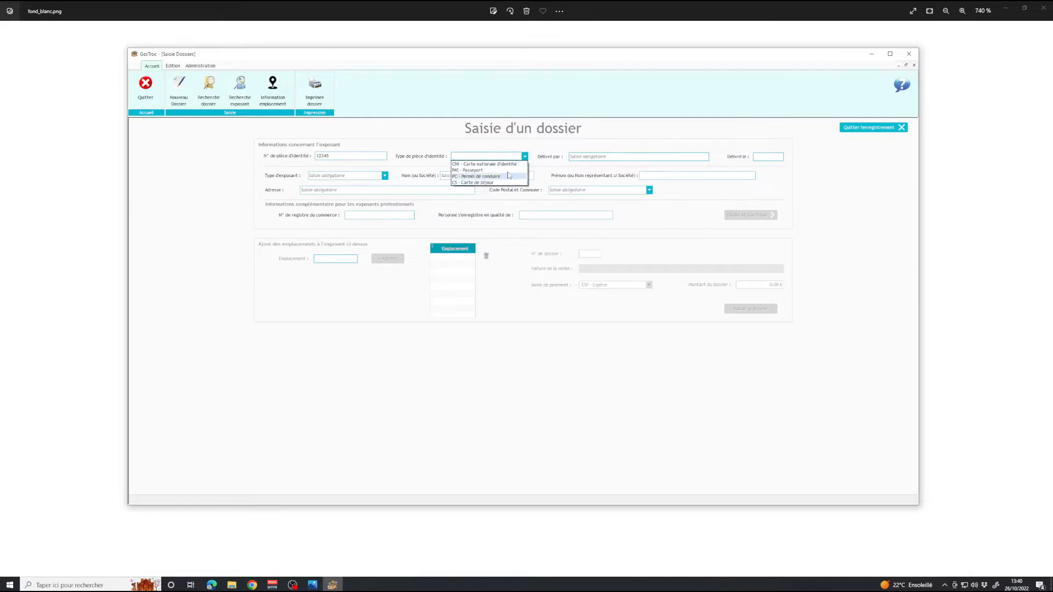
click(512, 164)
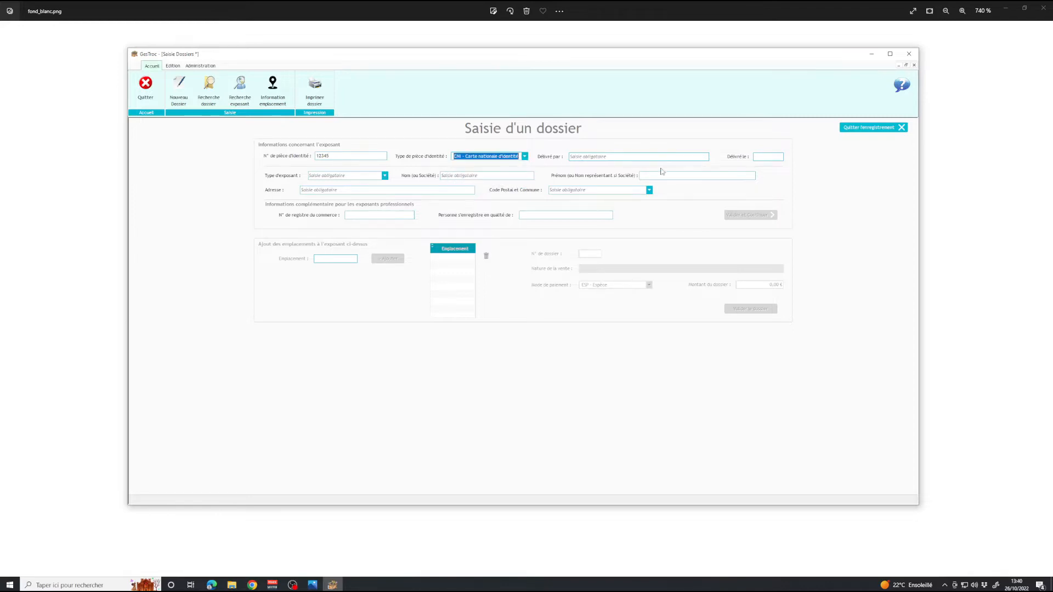
click(617, 156)
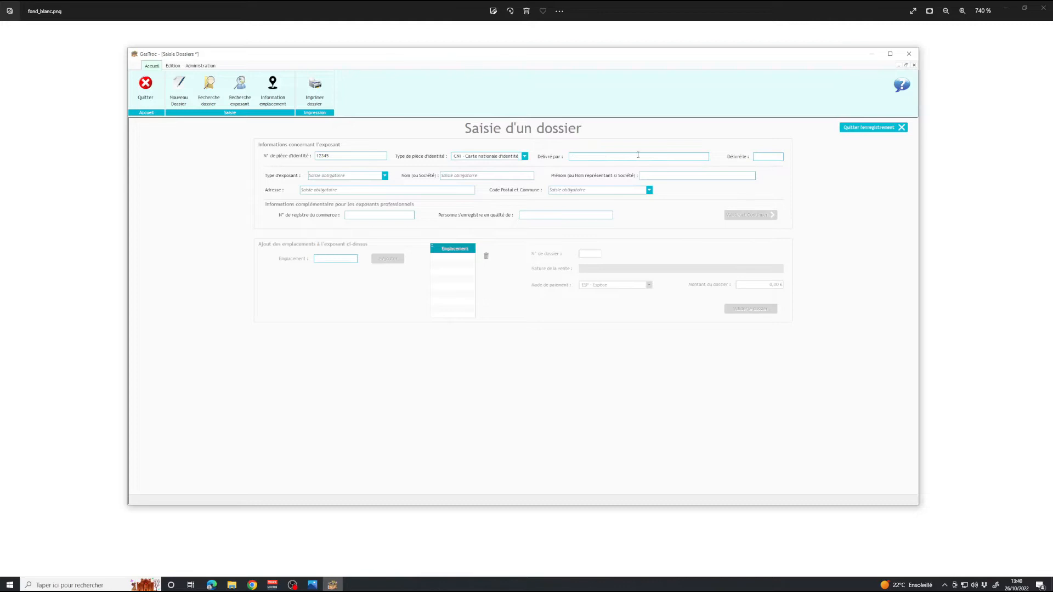
text(DGDSFG)
click(779, 156)
text(02/02/2020)
Set exhibitor type 1 - Particulier and enter the exhibitor's name, first name and address.
click(384, 177)
click(343, 183)
key(Tab)
text(bert)
click(357, 191)
Enter postal code 77185 LOGNES in Code Postal et Commune.
click(555, 190)
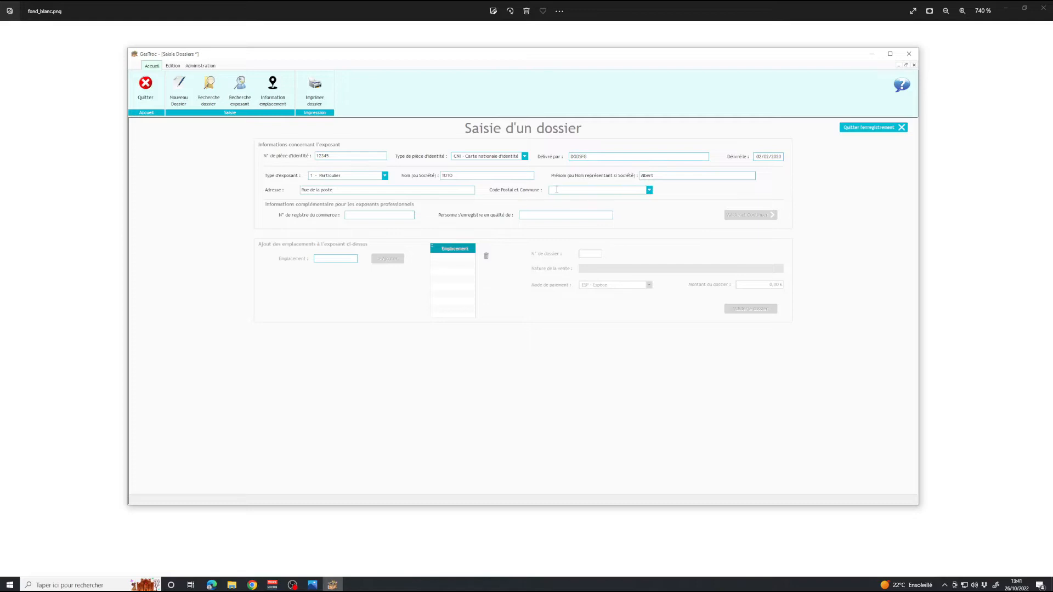
click(649, 190)
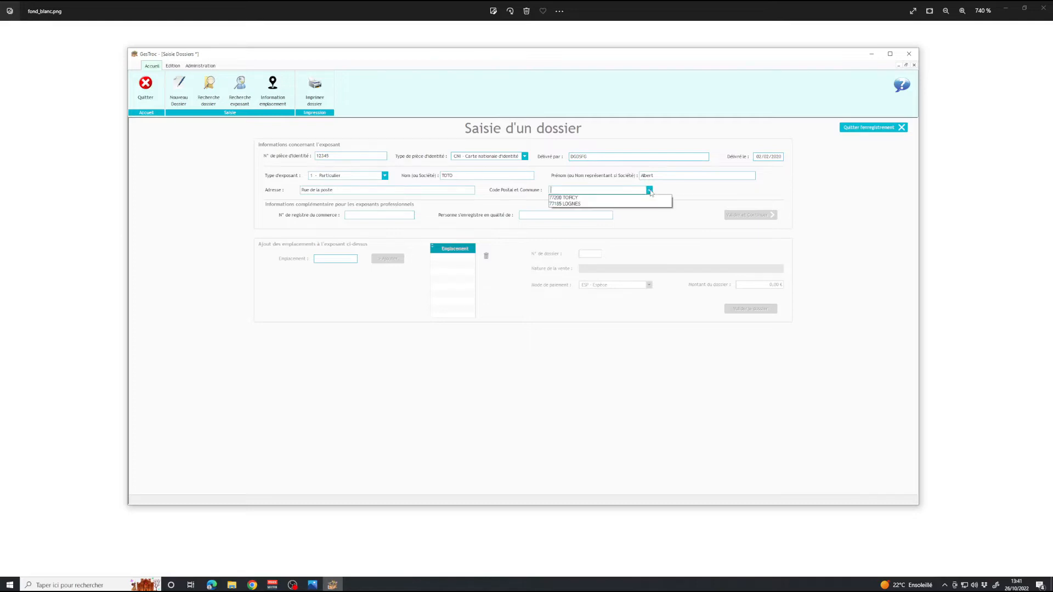
click(626, 190)
text(7)
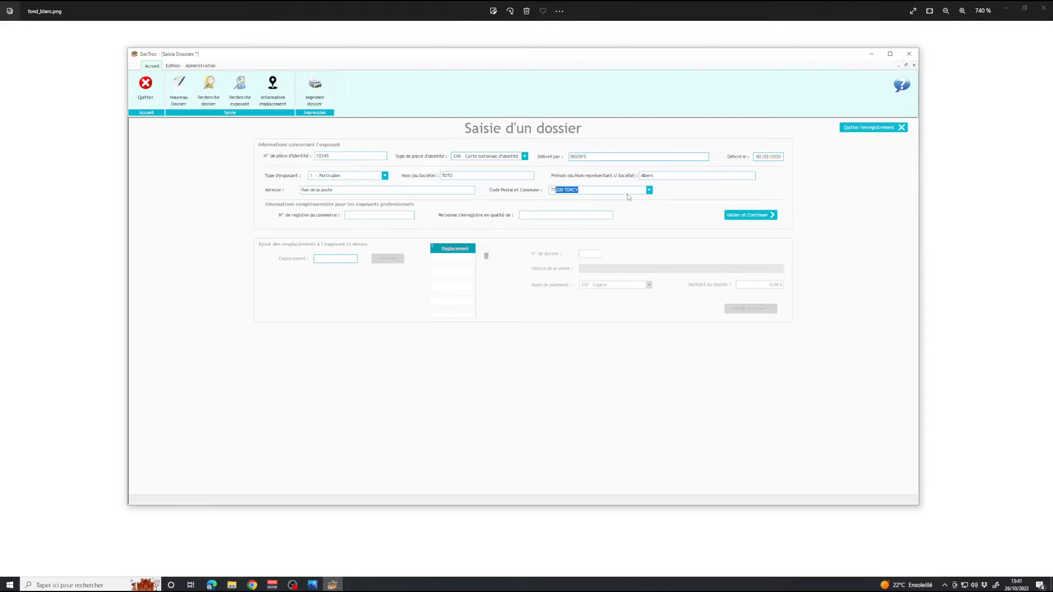
text(185 LOGNES)
Replace the postal code 77185 LOGNES with 77000 MELUN.
click(404, 214)
click(576, 191)
text(77000 MELUN)
click(649, 190)
click(679, 190)
Validate the exhibitor details, creating dossier number 2.
click(538, 217)
click(762, 218)
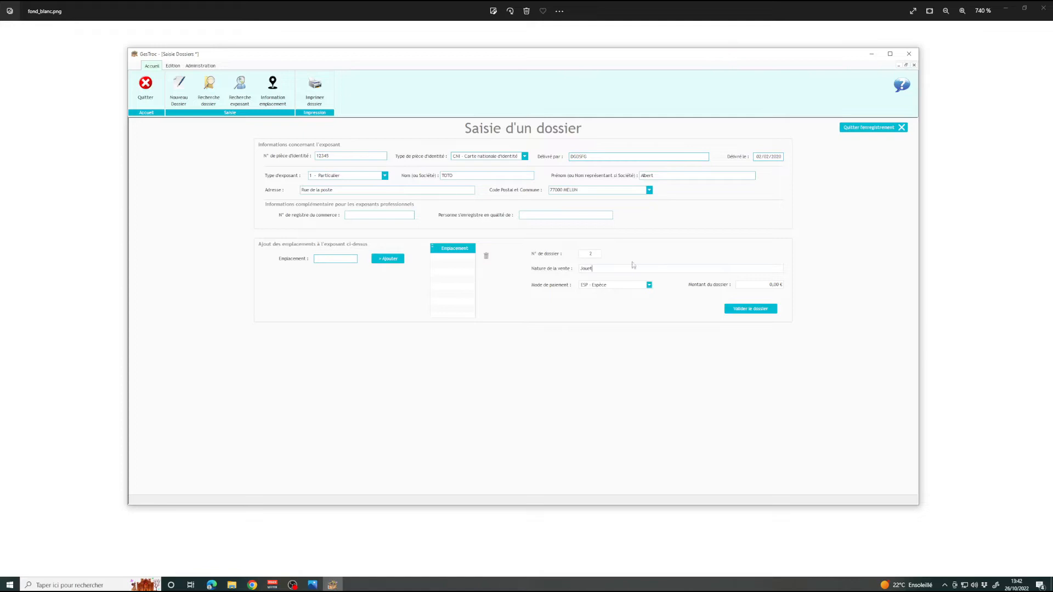
click(651, 289)
Pay by CB - Carte bancaire and add locations 0001 and 0002, totalling 20,00 €.
click(616, 300)
click(781, 287)
click(783, 286)
click(391, 260)
double_click(343, 258)
text(2)
click(389, 260)
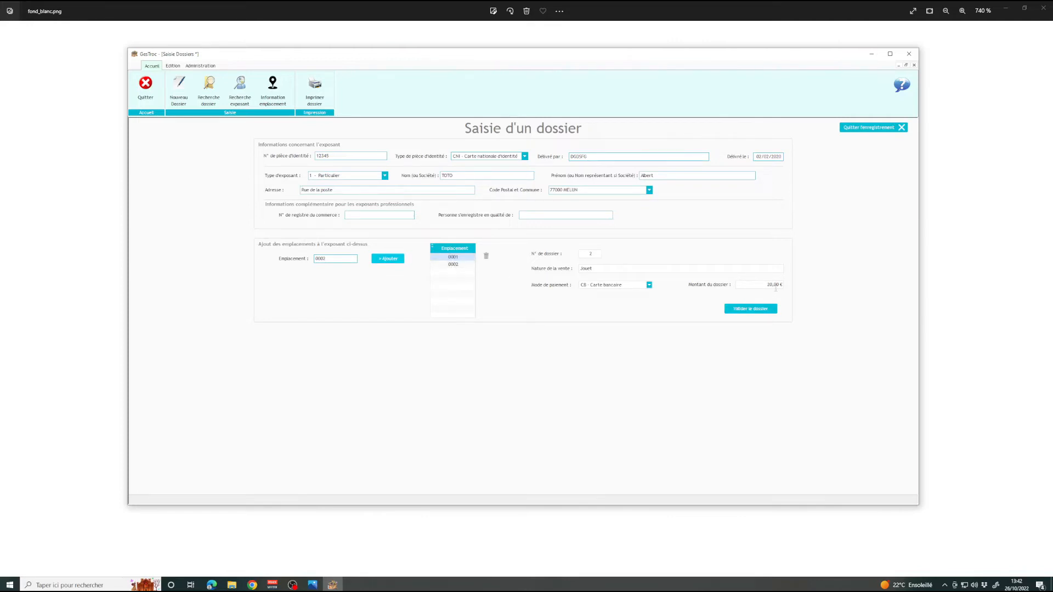
Switch exhibitor type to 2 - Professionnel and back to 1 - Particulier.
click(385, 176)
click(335, 190)
click(385, 176)
click(353, 184)
Try adding location 0003 to the dossier, which is refused with an error.
double_click(333, 260)
text(3)
click(391, 261)
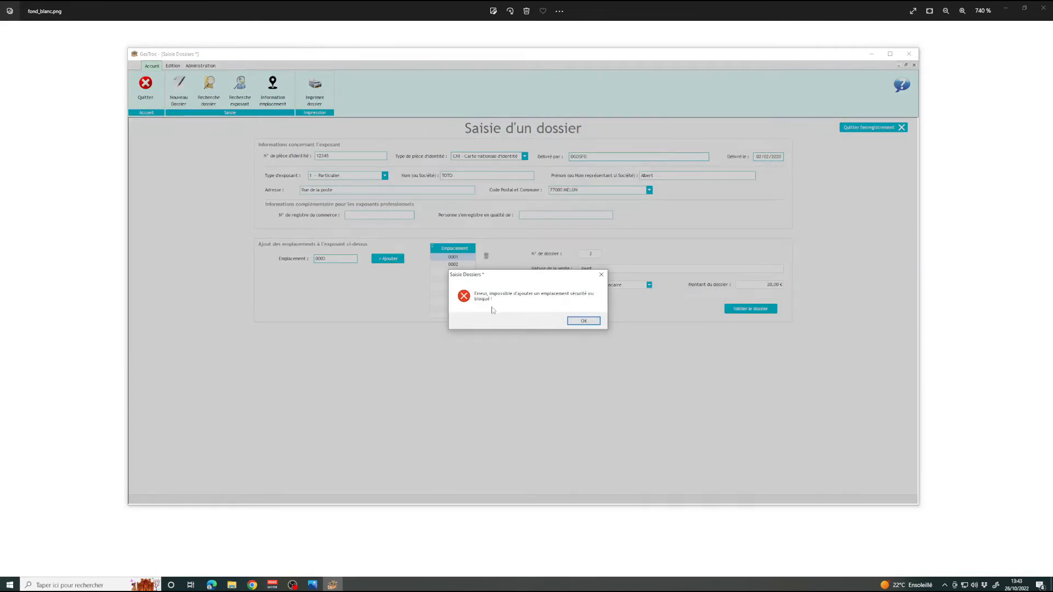
Dismiss the blocked-location error and add location 0004 to the dossier.
click(589, 321)
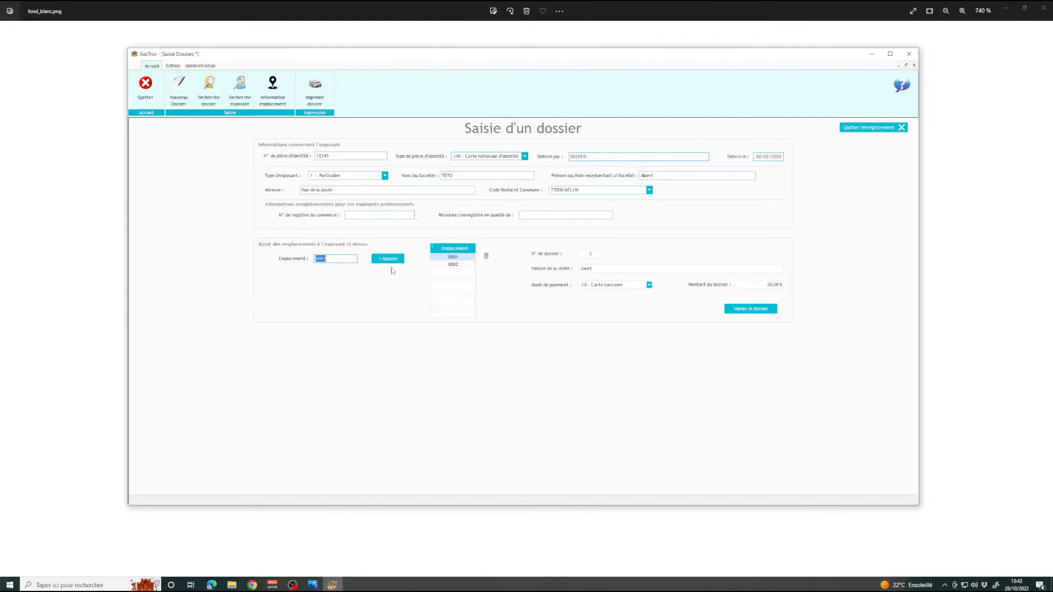
click(334, 260)
click(394, 262)
Remove location 0004 again and validate the dossier with 0001 and 0002 at 20,00 €.
click(458, 272)
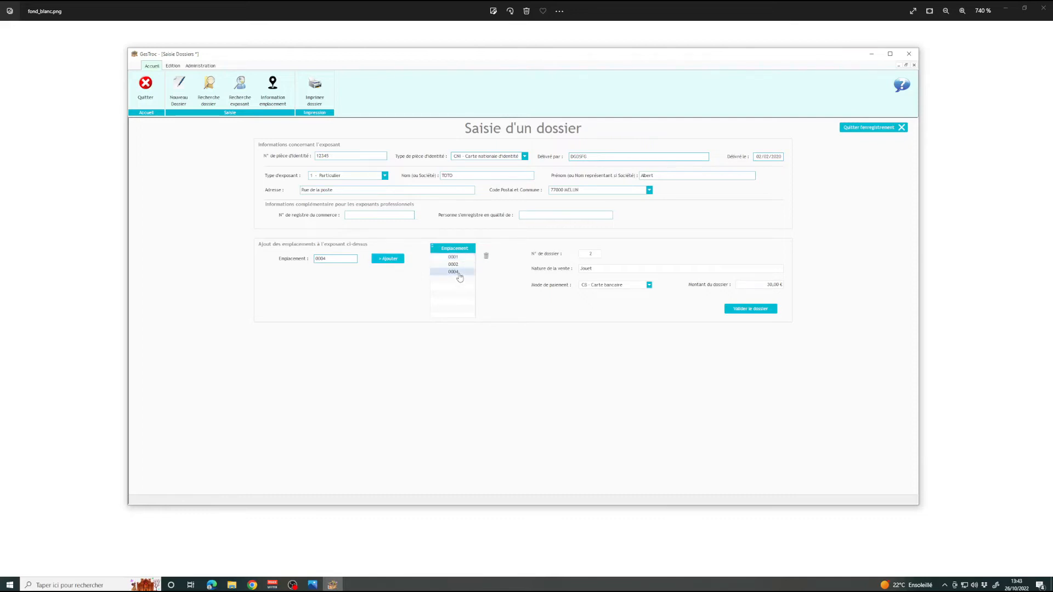
click(486, 257)
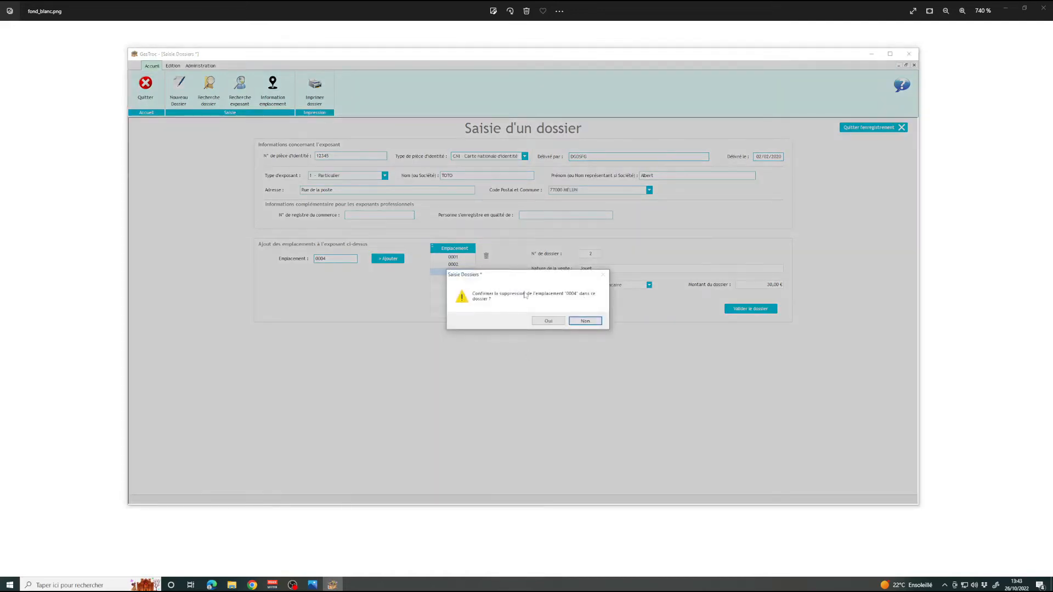
click(548, 323)
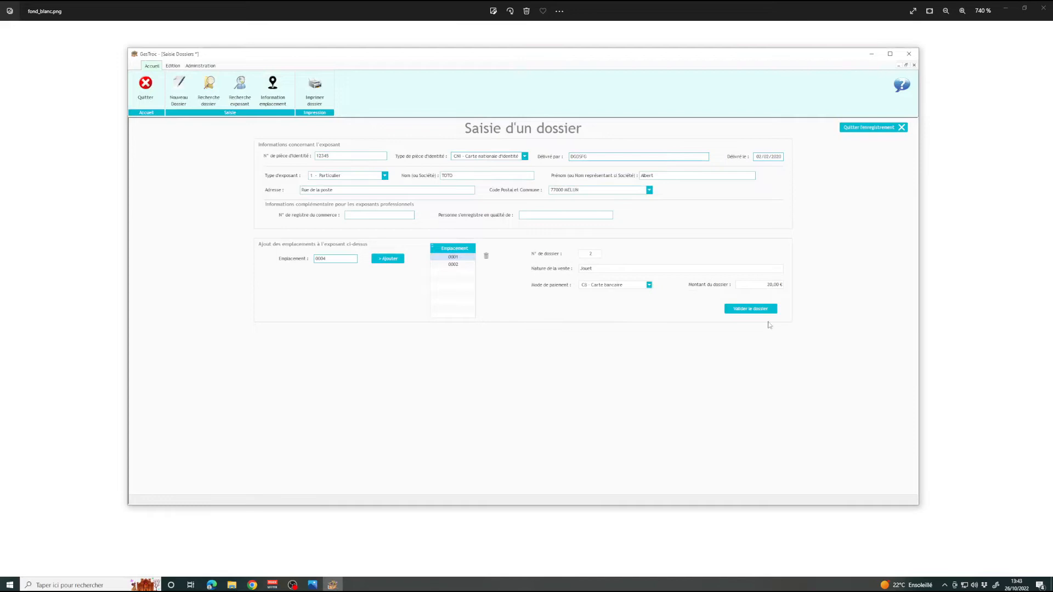
click(753, 311)
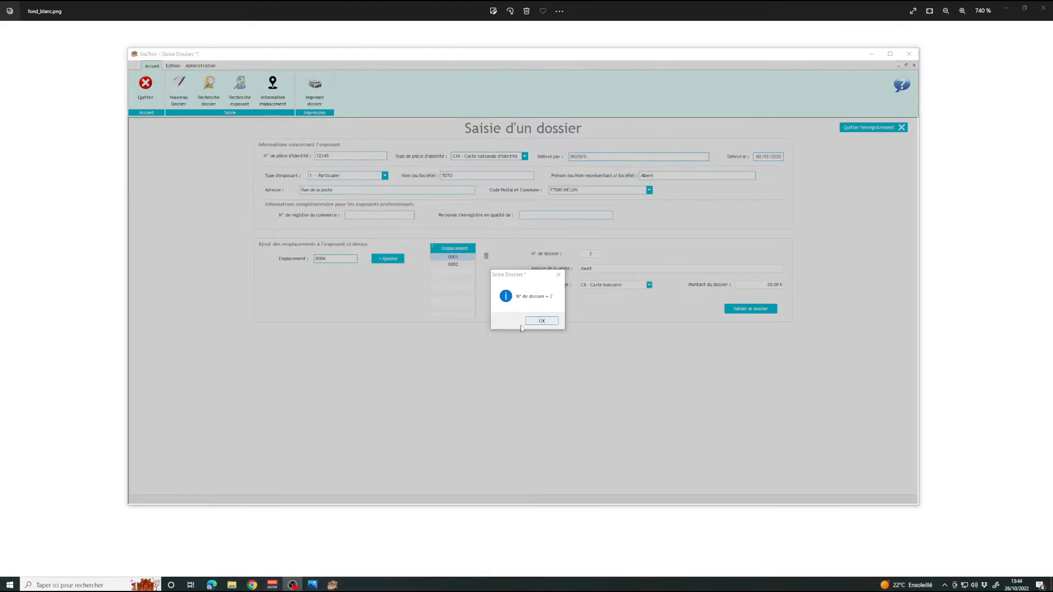
Acknowledge dossier number 2 and save its receipt as test.pdf on the Bureau.
click(545, 322)
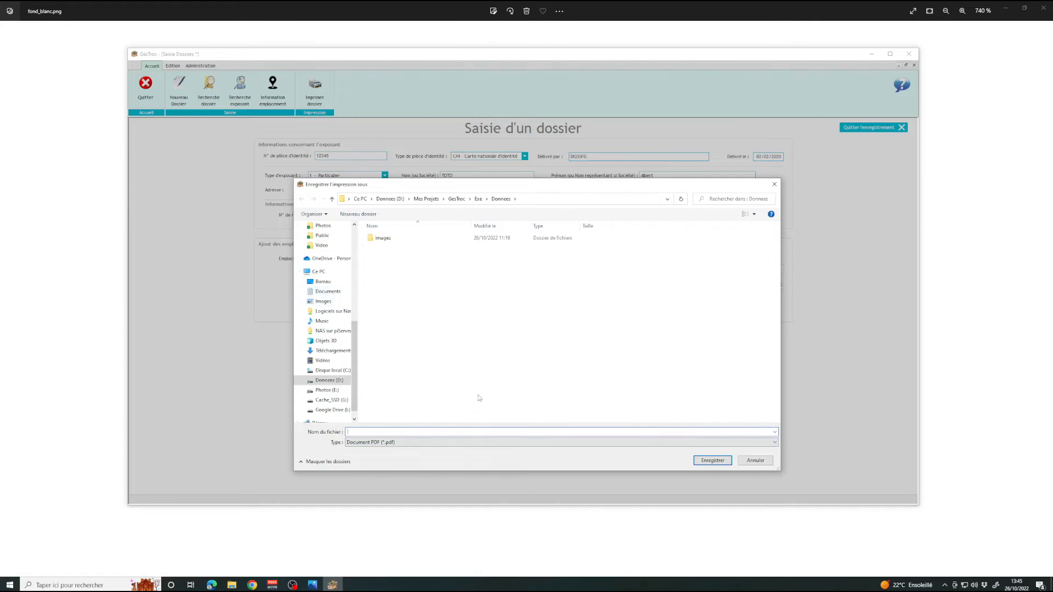
text(st)
click(323, 282)
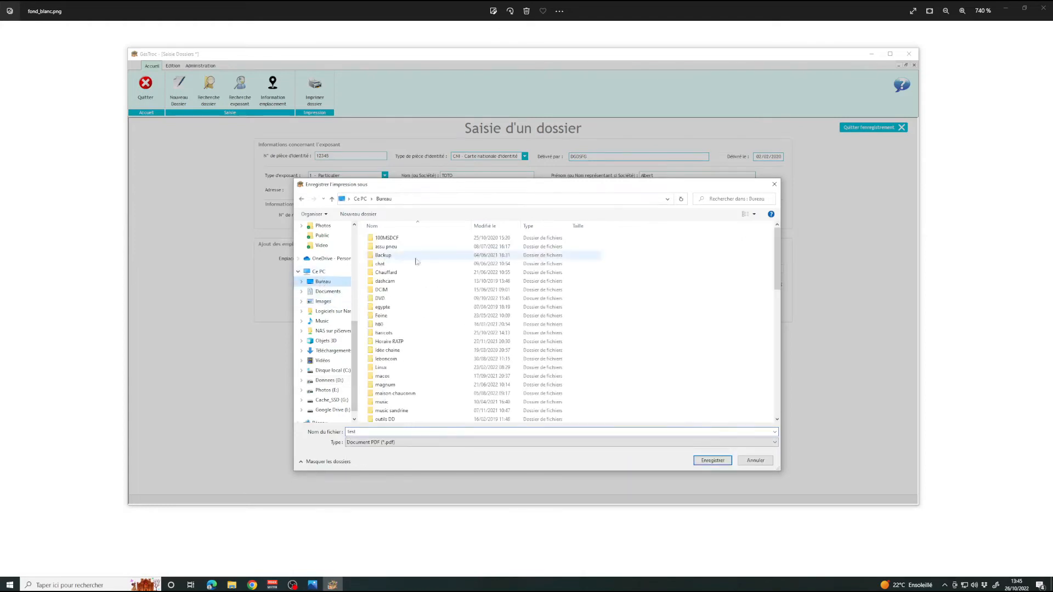
click(712, 460)
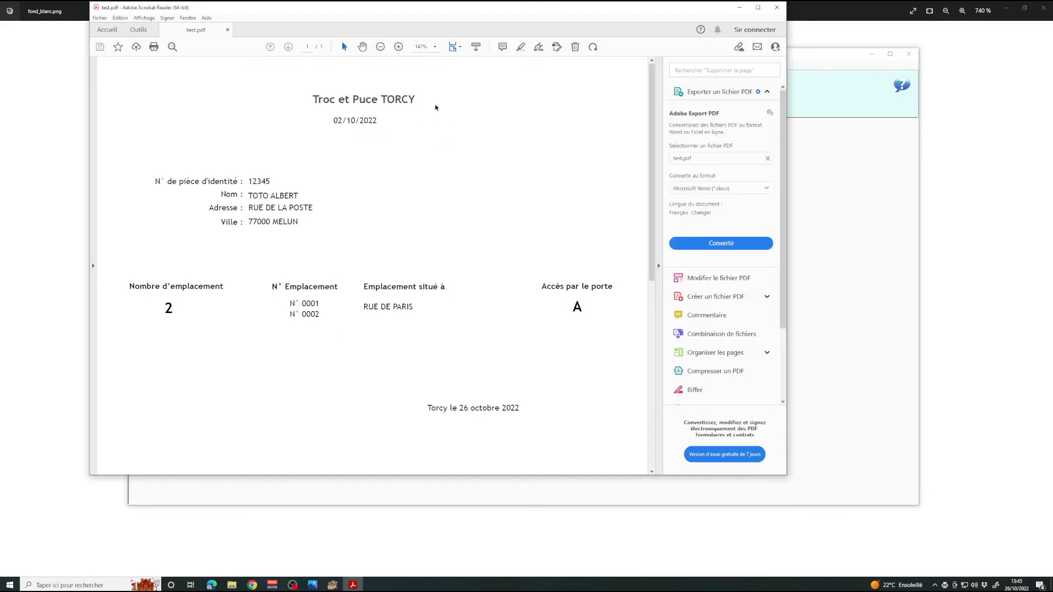
drag(312, 101, 331, 122)
click(303, 144)
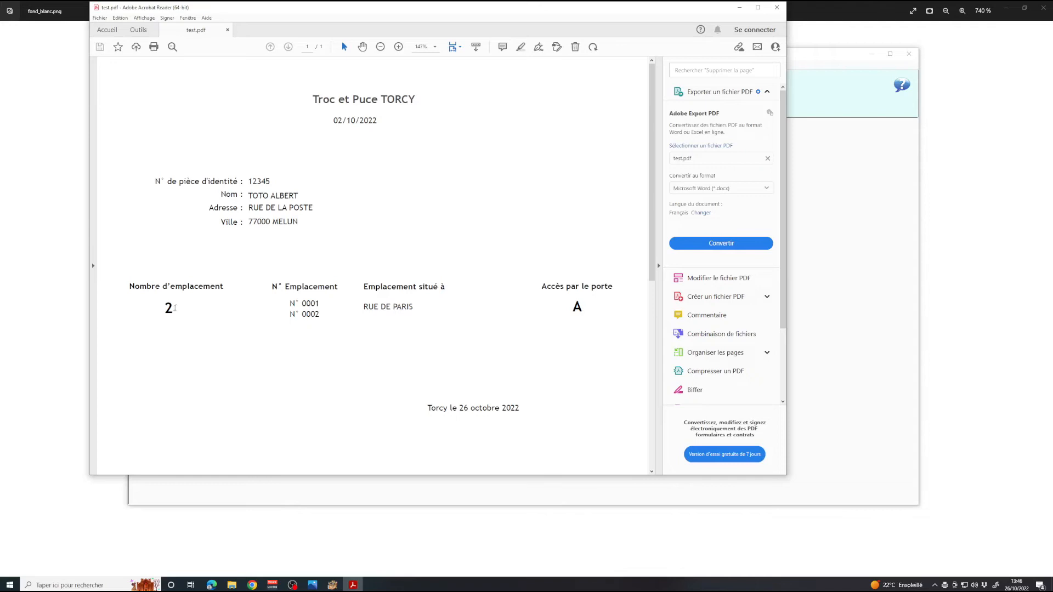
drag(302, 303, 319, 315)
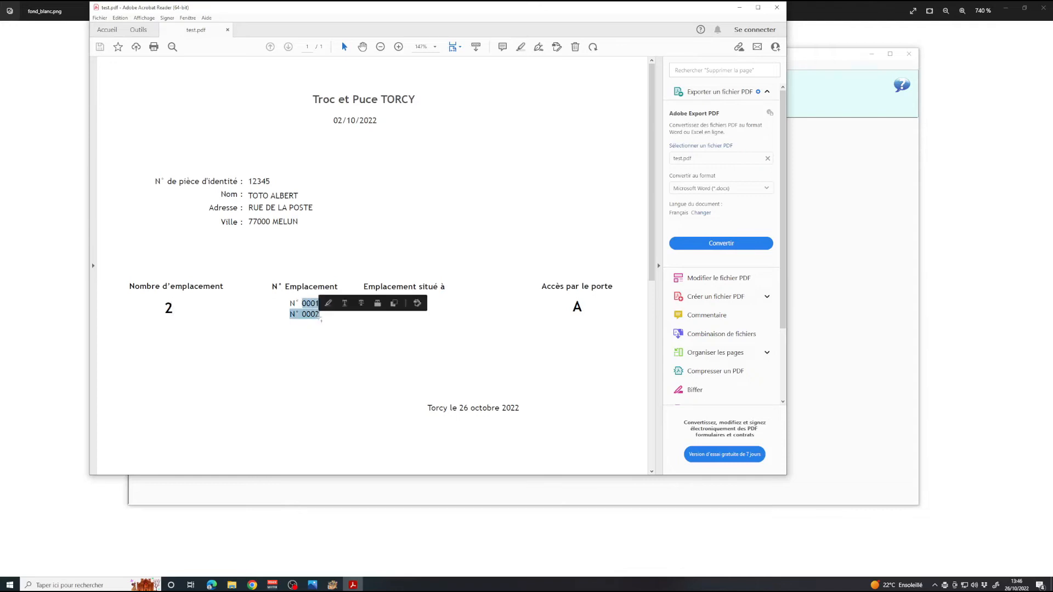
click(395, 283)
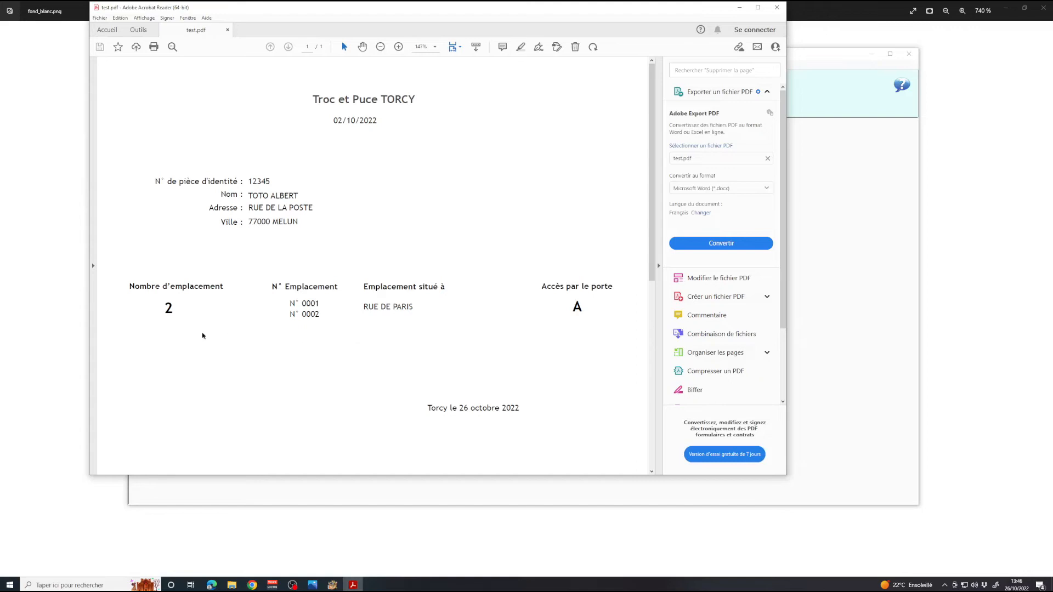
scroll(469, 375, down, 1)
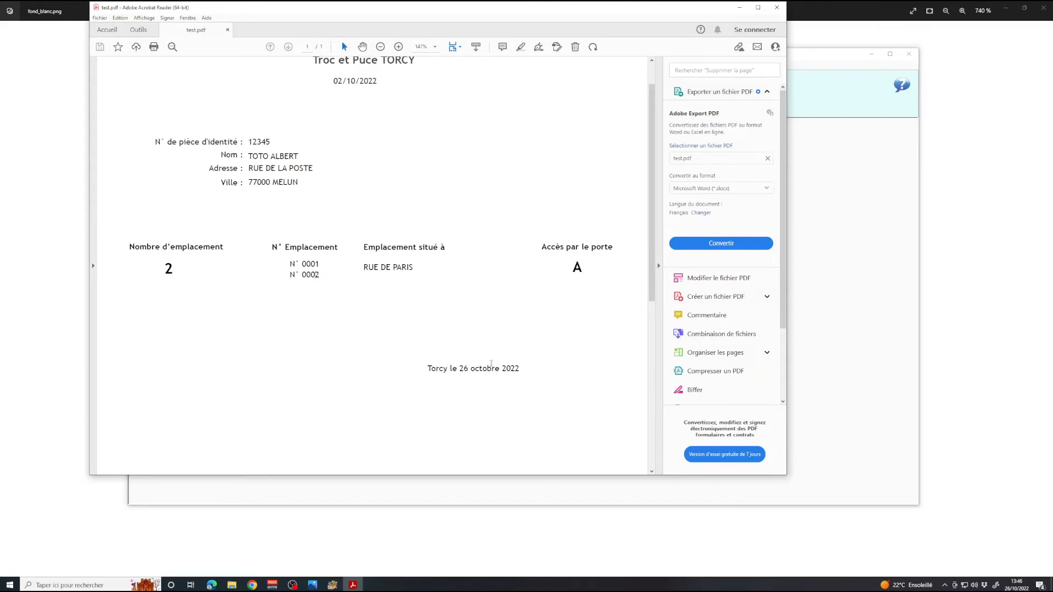
scroll(536, 344, down, 3)
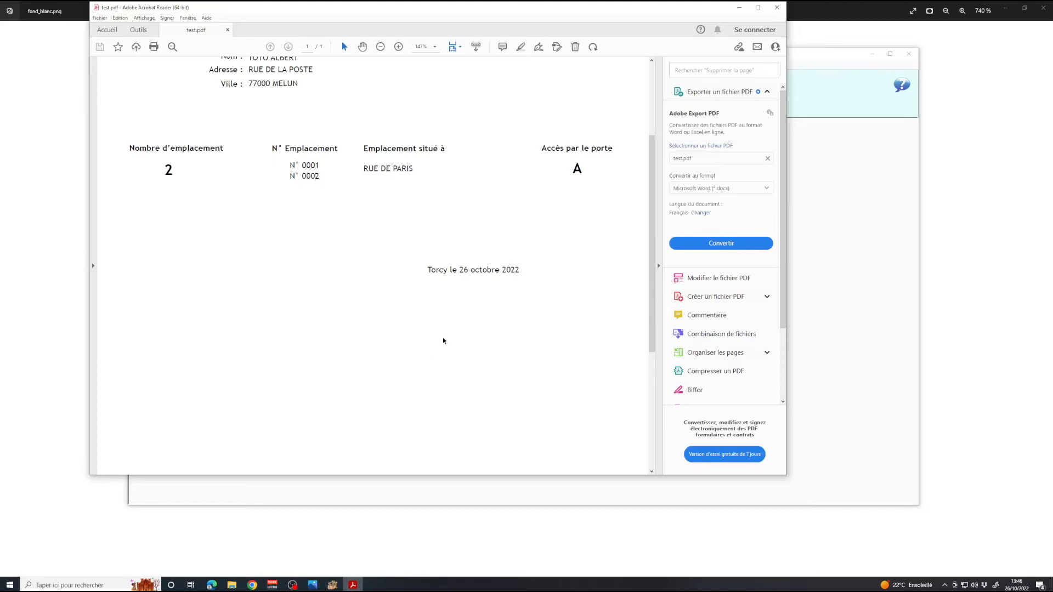
scroll(466, 332, down, 3)
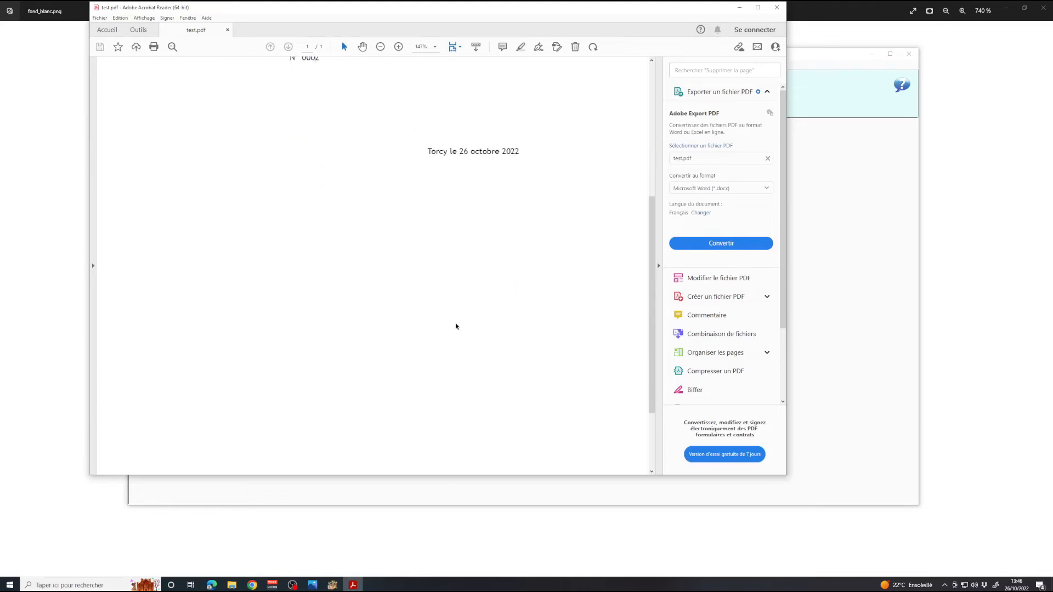
scroll(427, 280, down, 3)
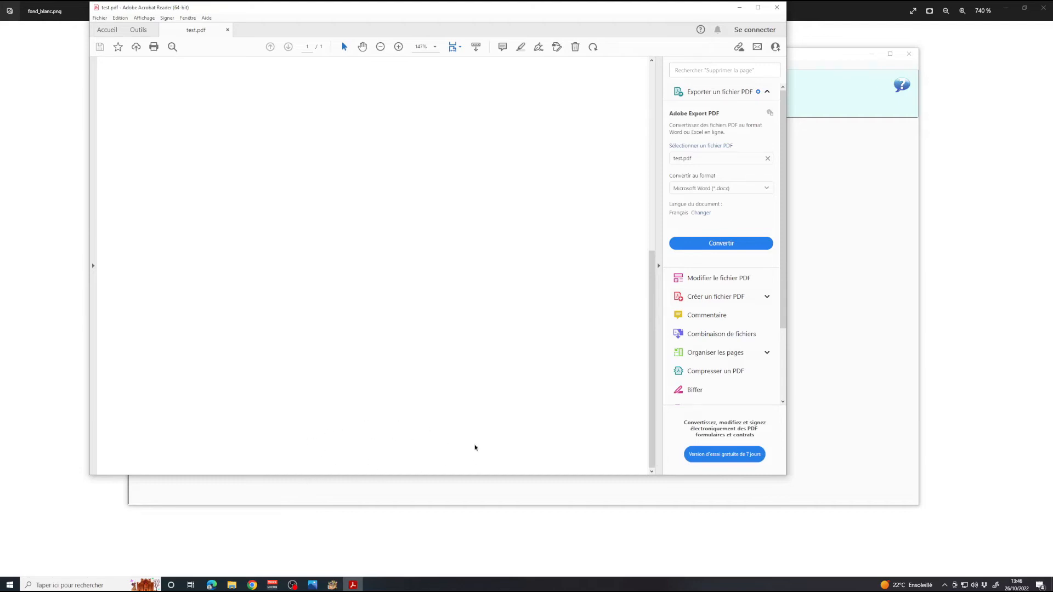
scroll(436, 356, up, 6)
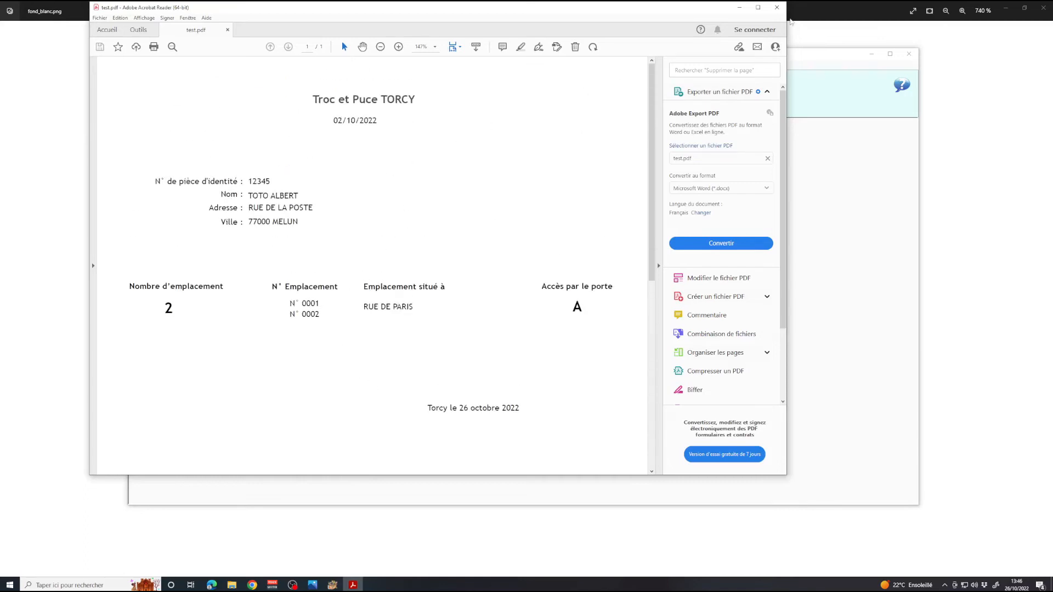
Close Acrobat Reader, enter the new exhibitor's ID number and choose CNI as ID type.
click(777, 7)
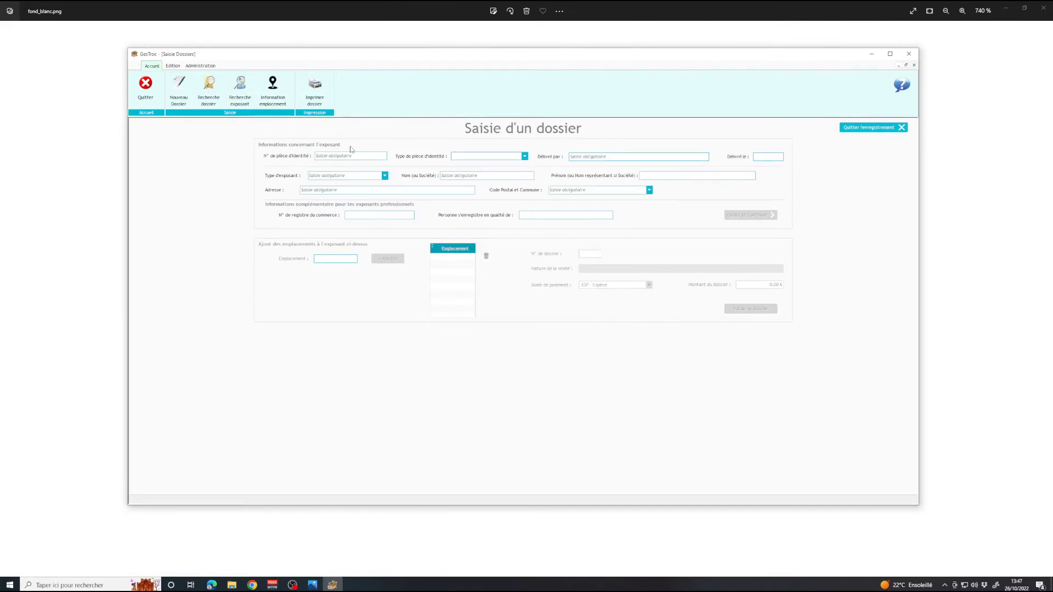
text(3214)
text(C)
click(595, 156)
Enter the ID issue date, make the exhibitor 2 - Professionnel, and fill company name and street address.
key(Tab)
text(03/05/2019)
key(Tab)
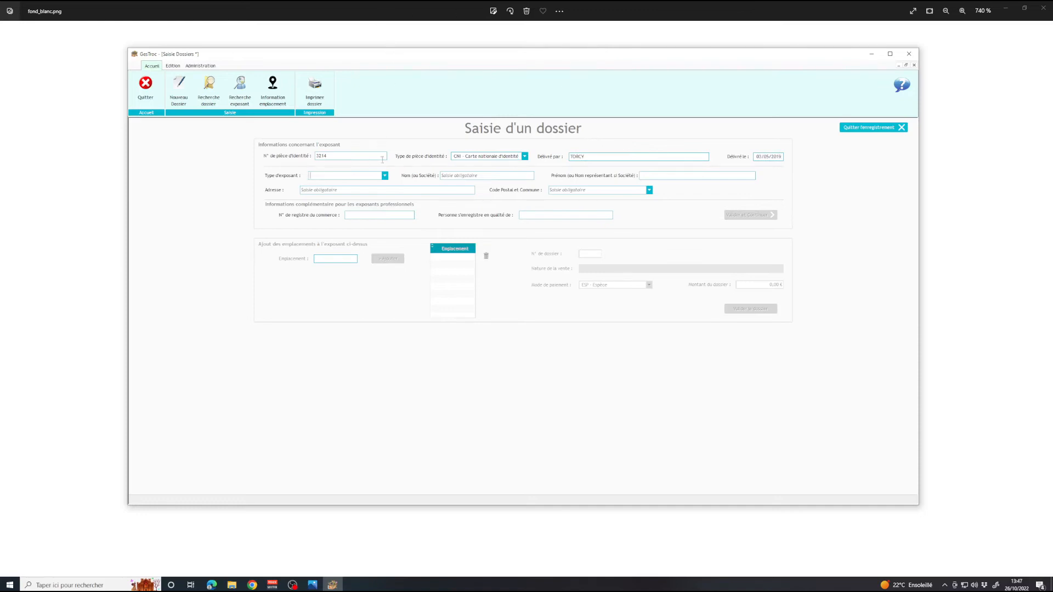
click(384, 175)
click(350, 189)
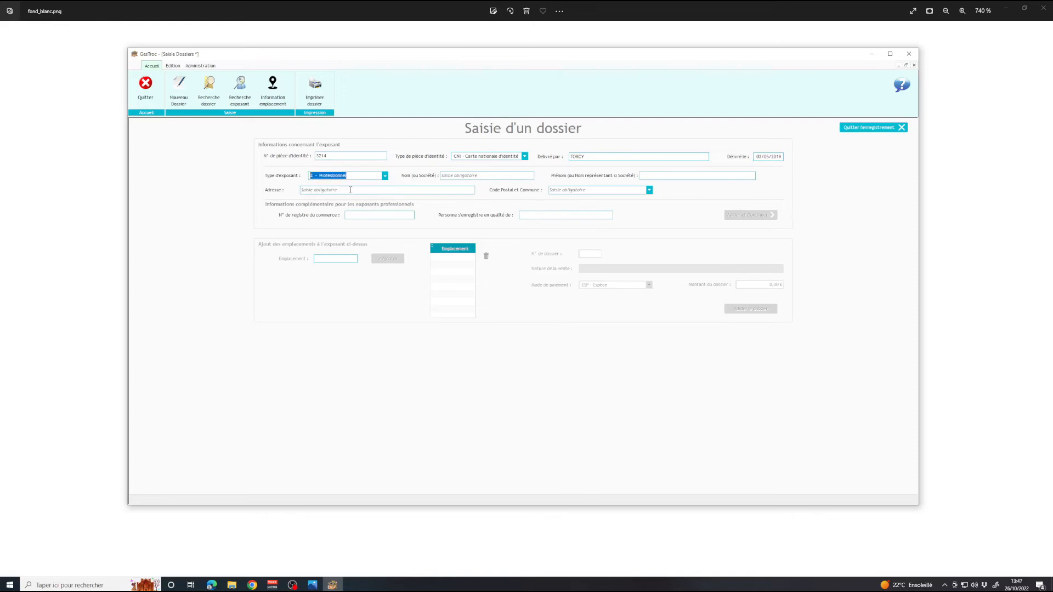
click(515, 176)
text(TATA)
click(386, 191)
text(Rue du pont)
Set postcode 77200 TORCY, the trade registry number and capacity Gerant, then validate as dossier 3.
click(649, 190)
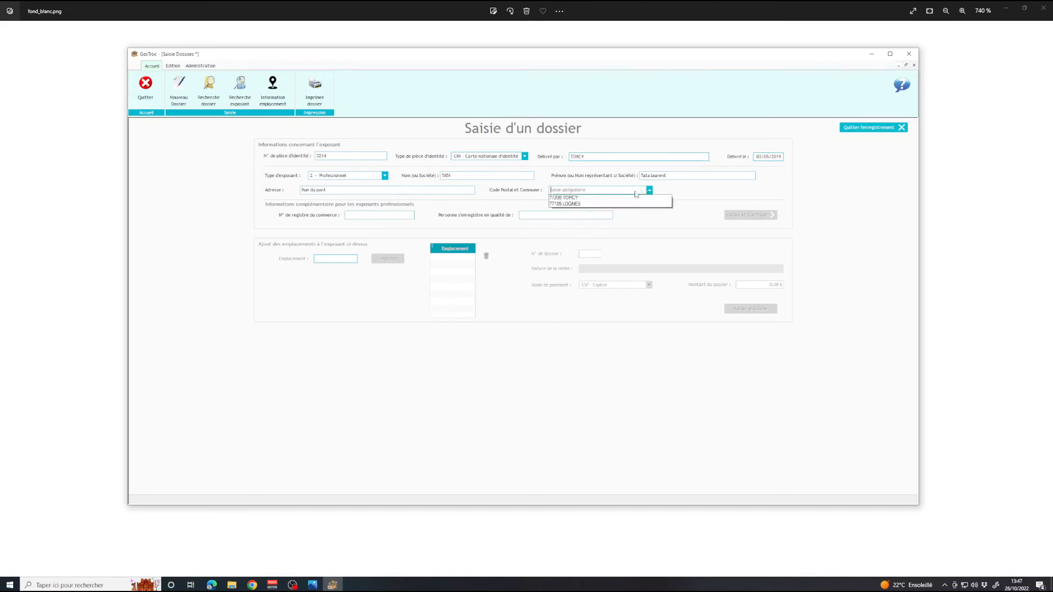
click(590, 199)
click(390, 215)
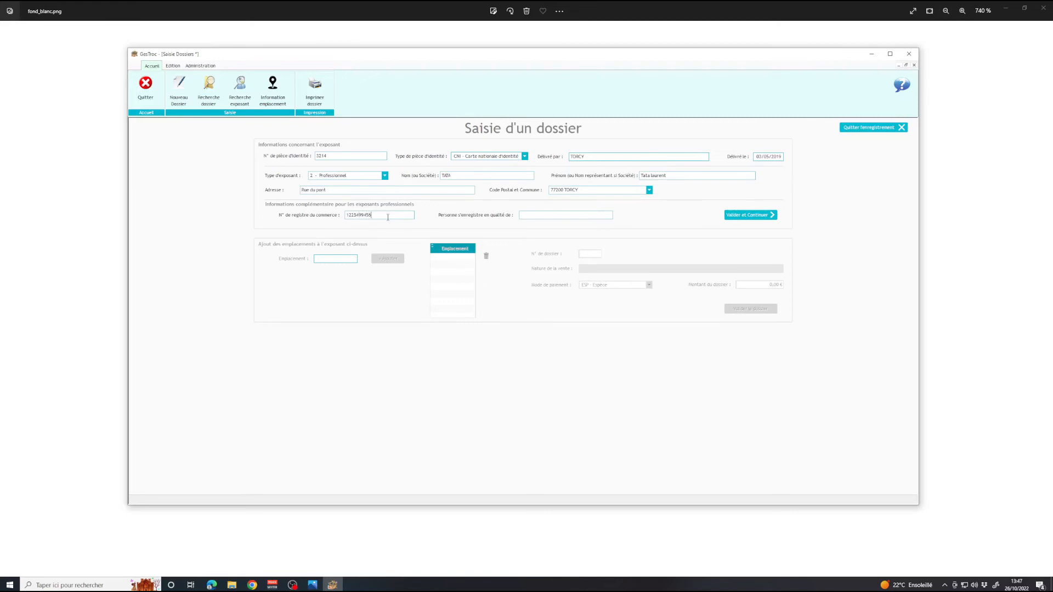
click(571, 216)
text(Gerant)
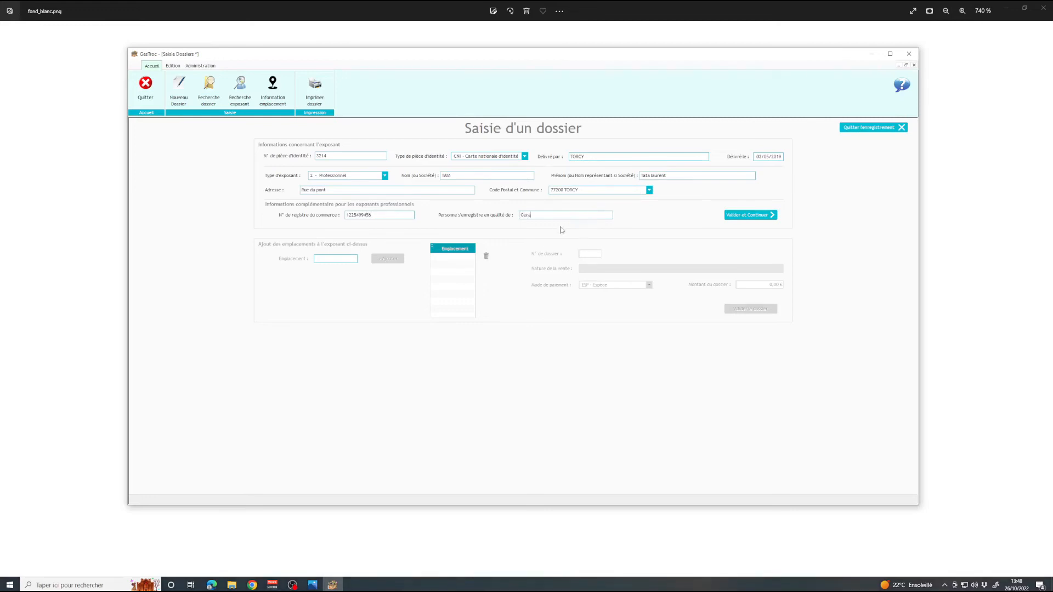
click(761, 217)
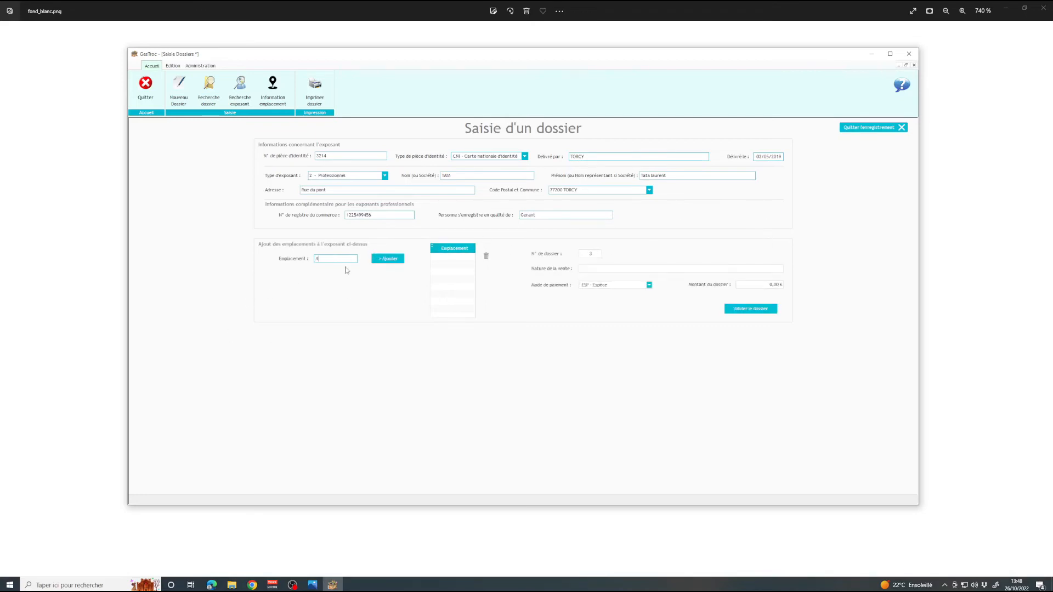
Add location 0004 for 40,00 €, describe the sale as 'Representation fenetr', and validate the dossier.
click(390, 259)
click(596, 270)
text(Representation fenetre)
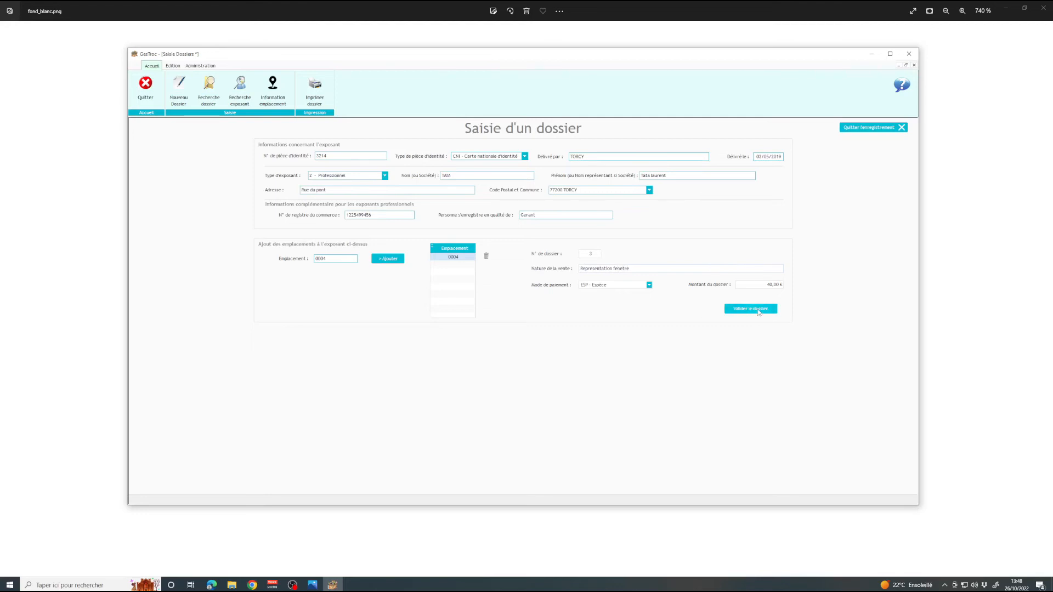
click(759, 312)
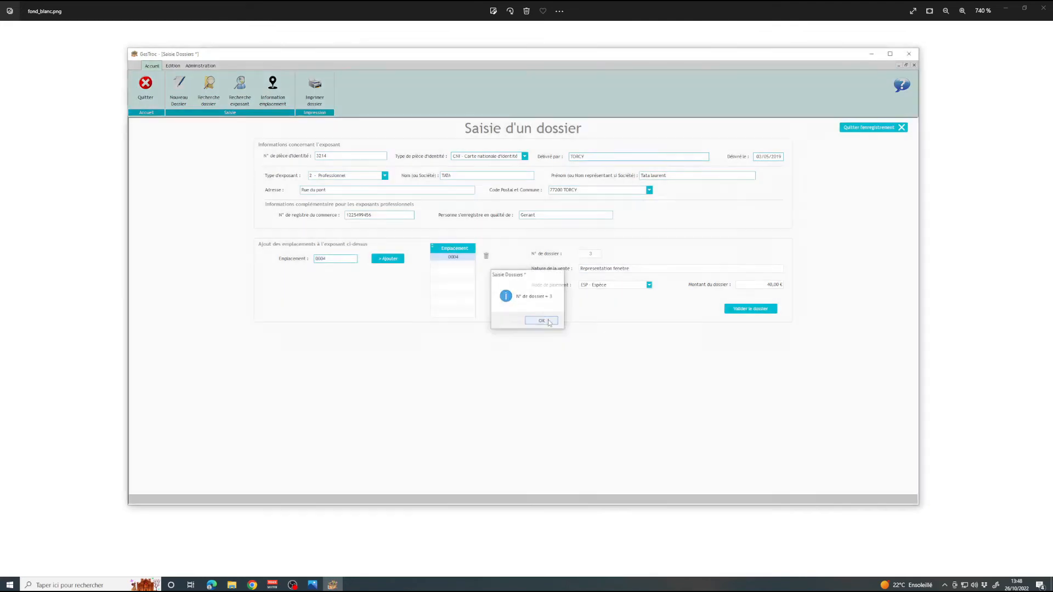
Acknowledge dossier number 3 and cancel the PDF receipt export.
click(548, 322)
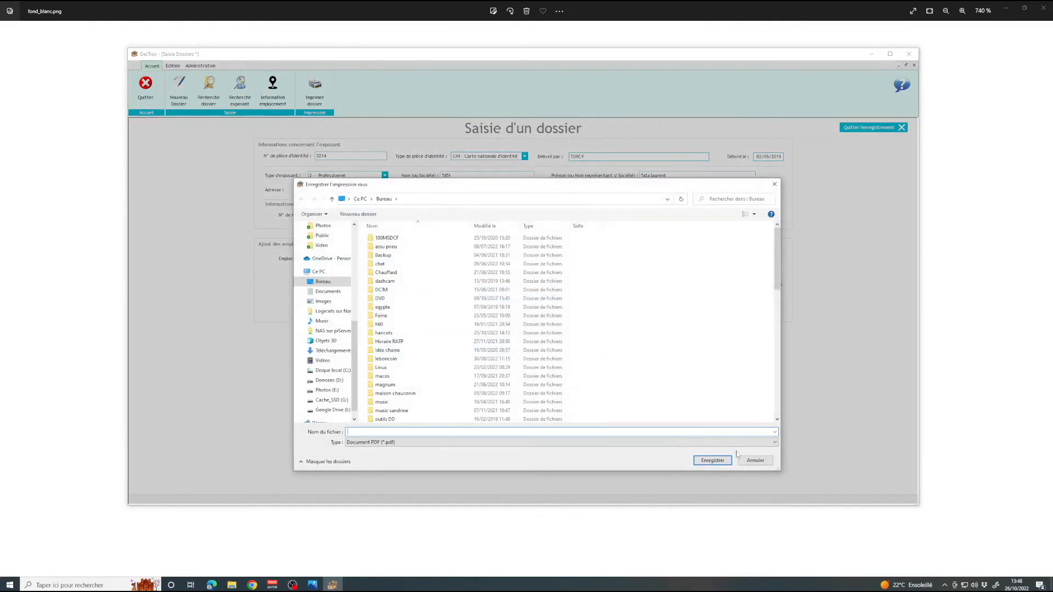
click(755, 460)
click(567, 320)
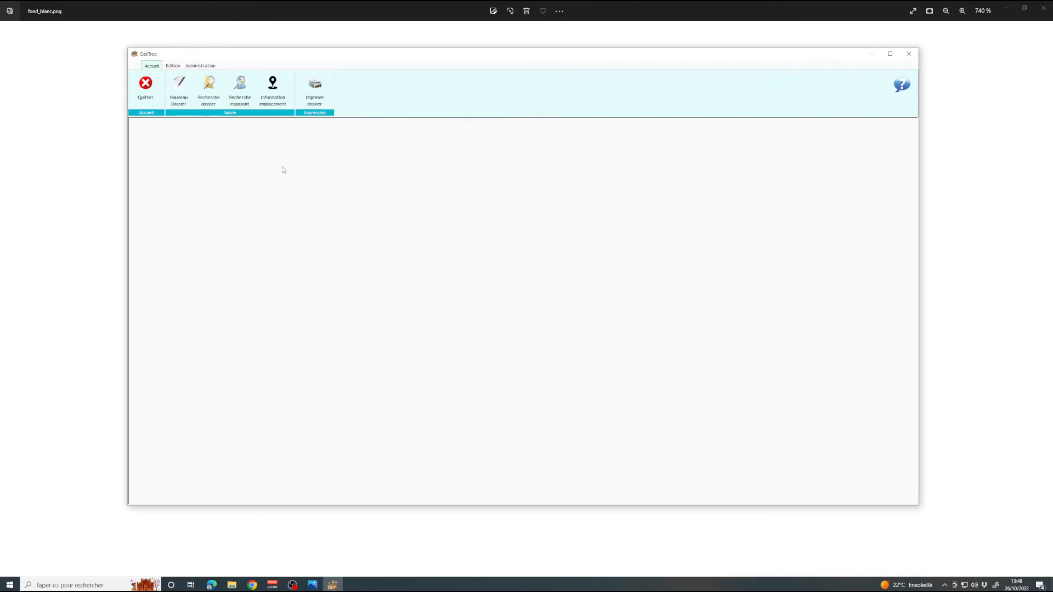
Look up dossier 2 by number and leave it without saving.
click(210, 96)
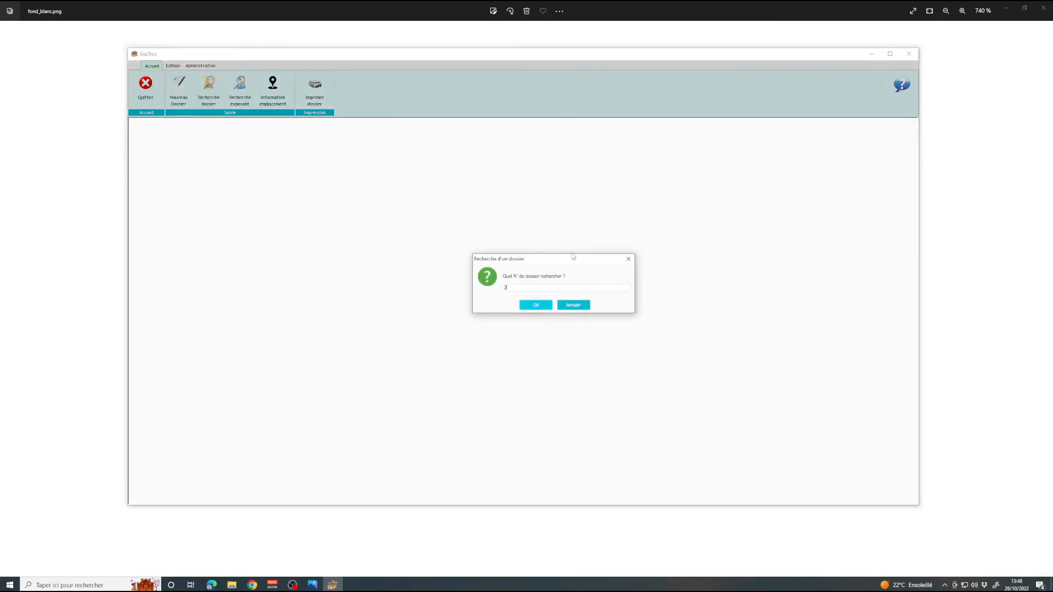
click(536, 306)
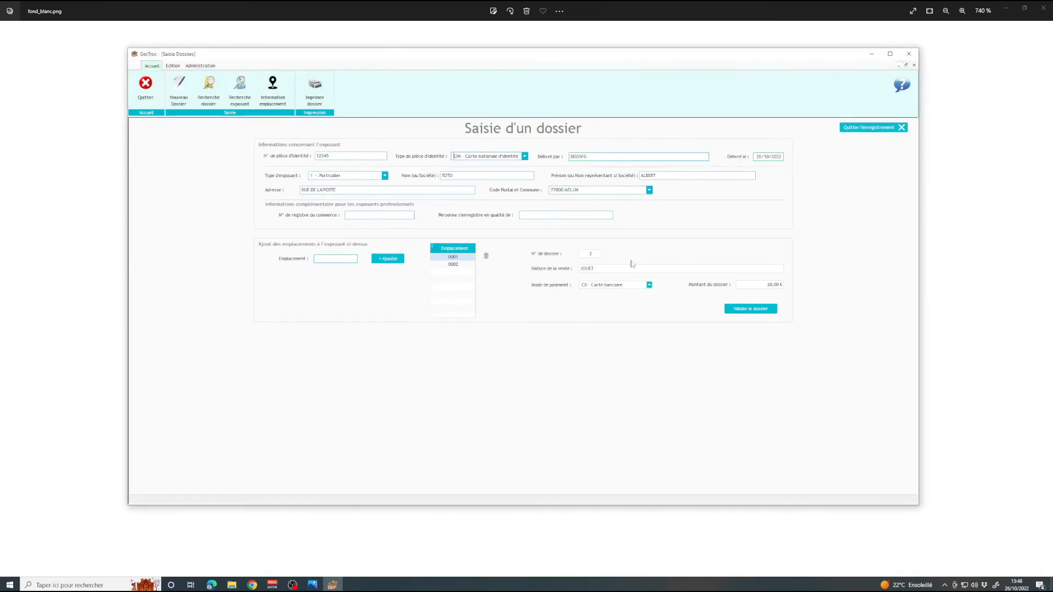
click(871, 127)
Reopen dossier 3, change exhibitor type to 1 - Particulier and revalidate, skipping the PDF receipt.
click(209, 87)
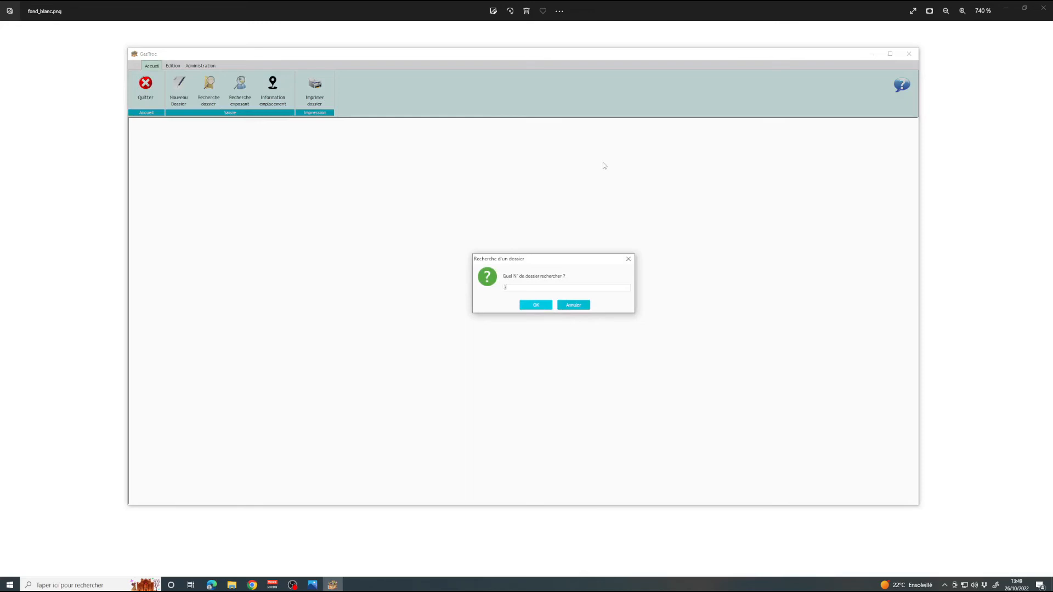
click(540, 308)
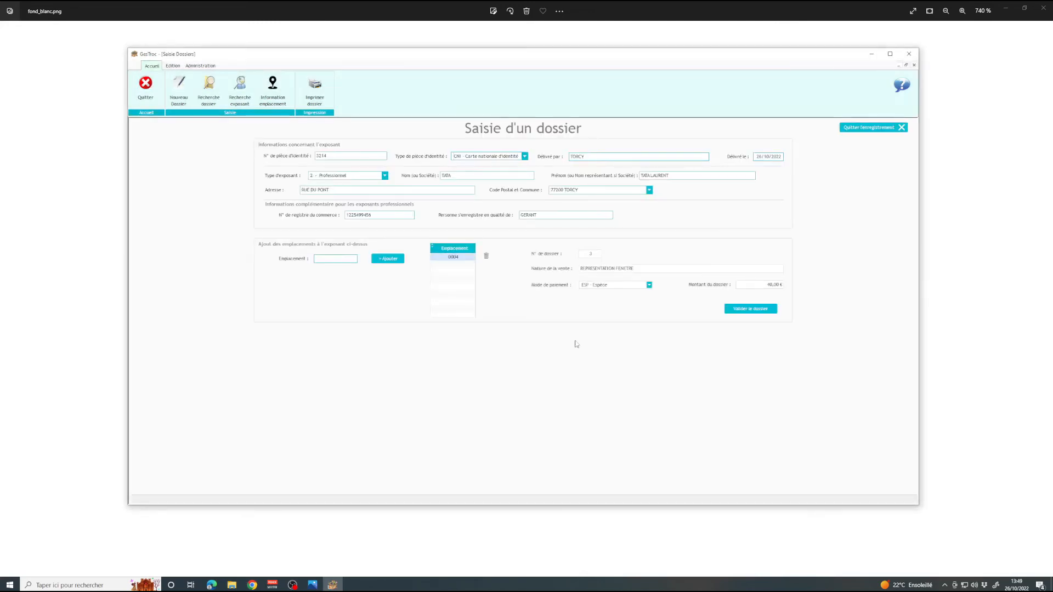
click(385, 175)
click(342, 183)
click(753, 310)
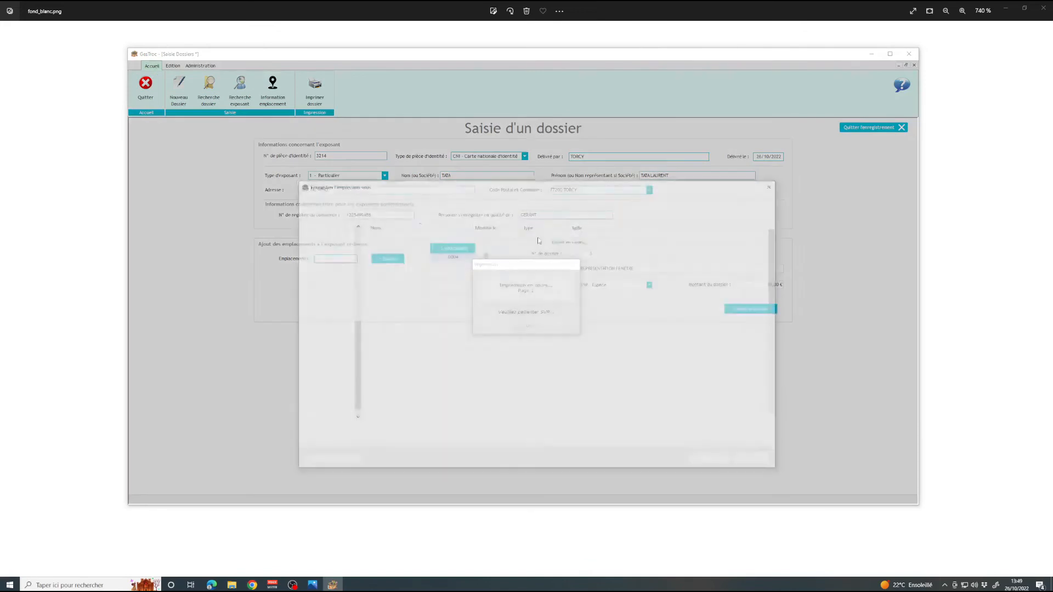
click(755, 460)
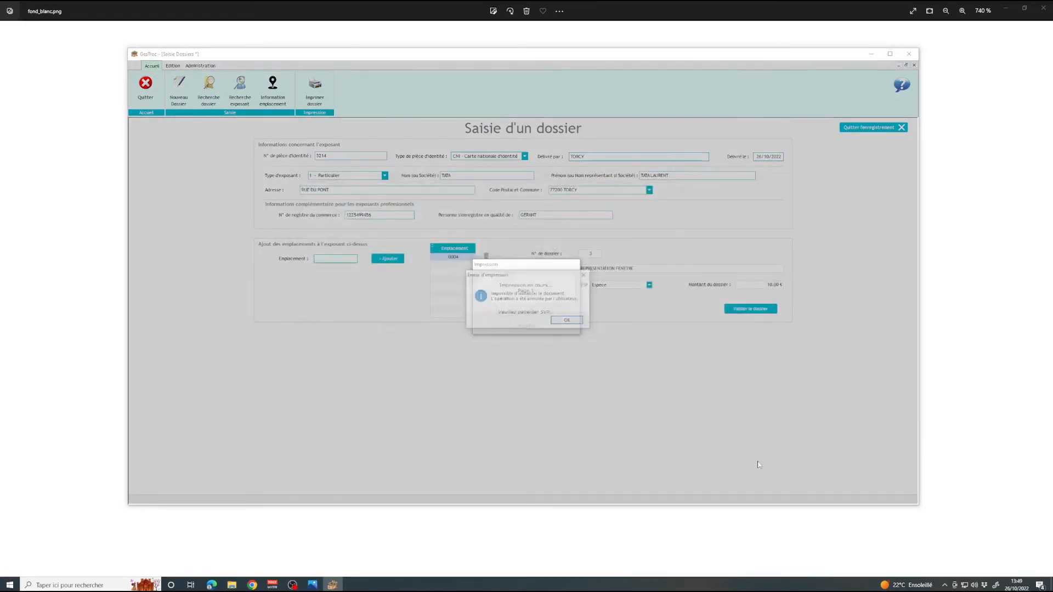
click(568, 320)
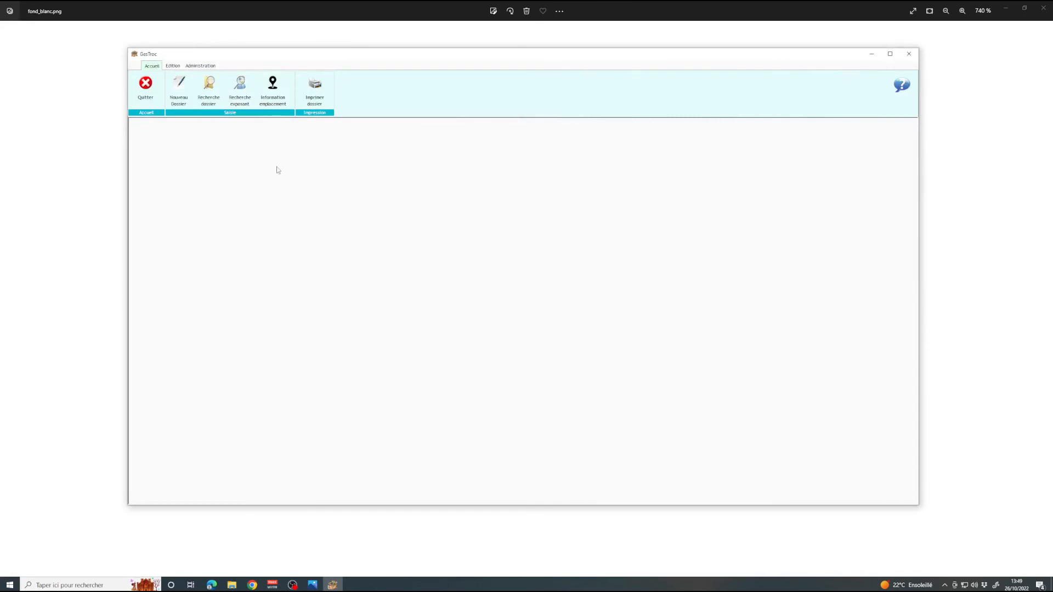
click(239, 89)
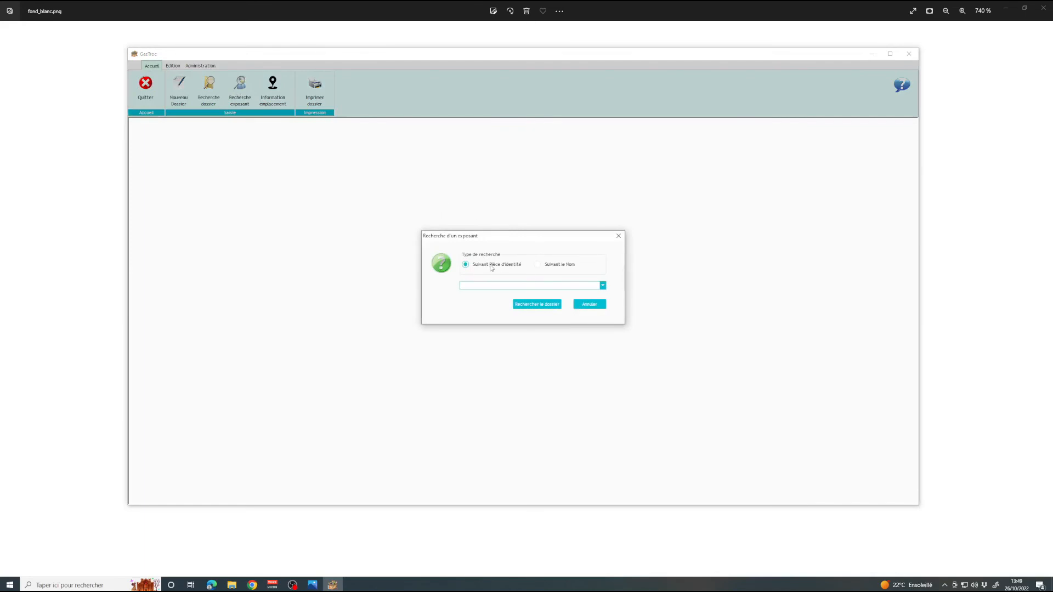
click(568, 267)
text(TO)
key(BackSpace)
key(BackSpace)
text(TO)
click(602, 285)
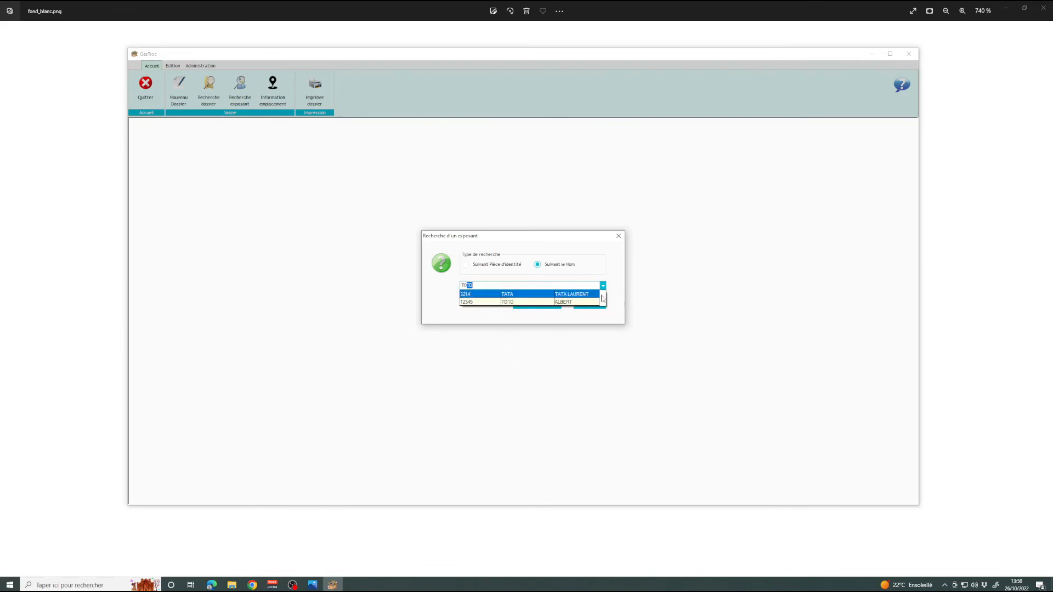
click(532, 240)
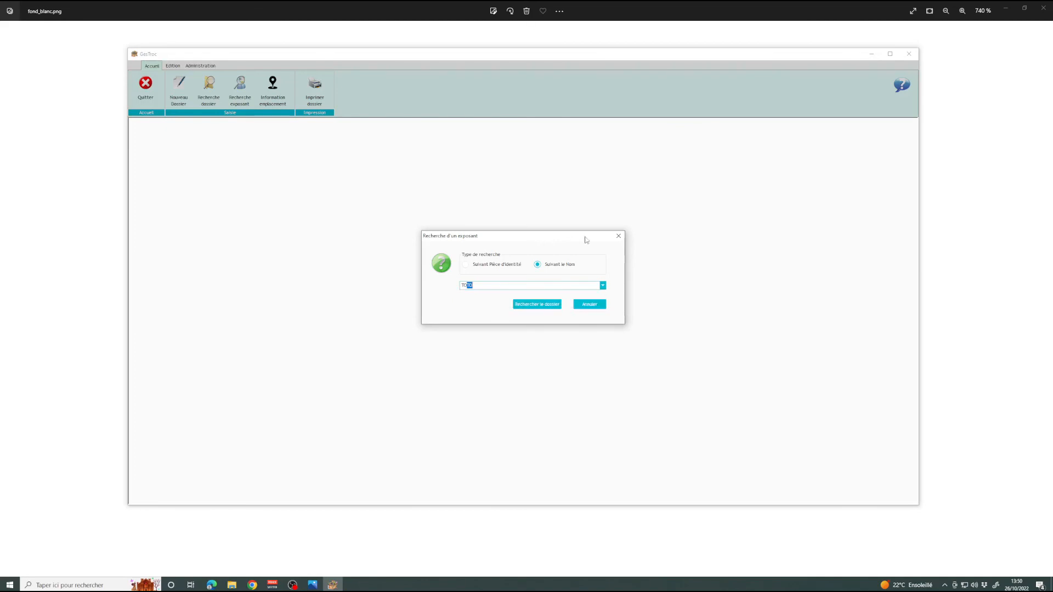
click(536, 304)
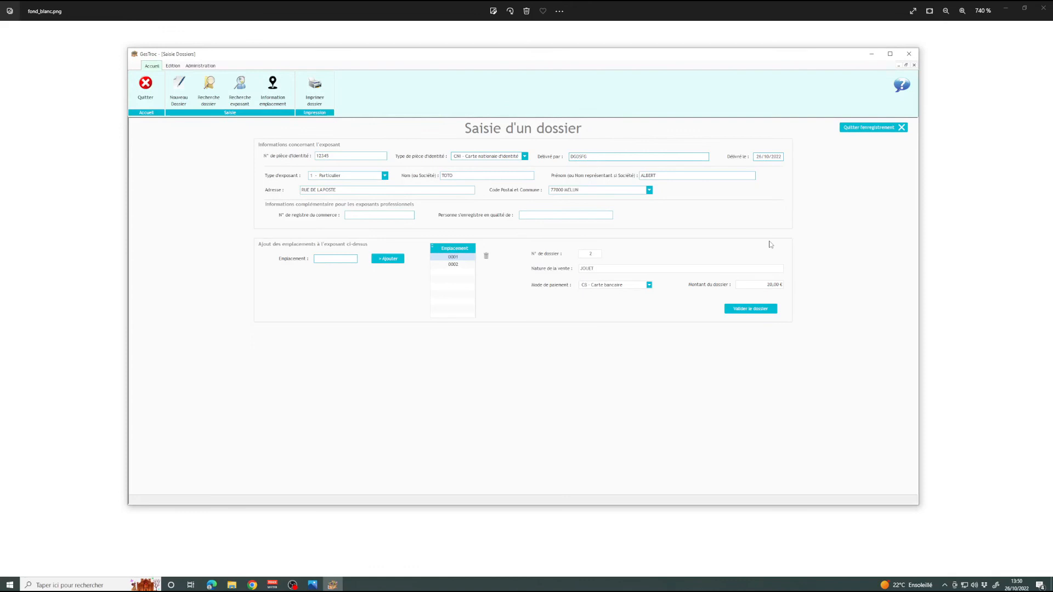
click(874, 128)
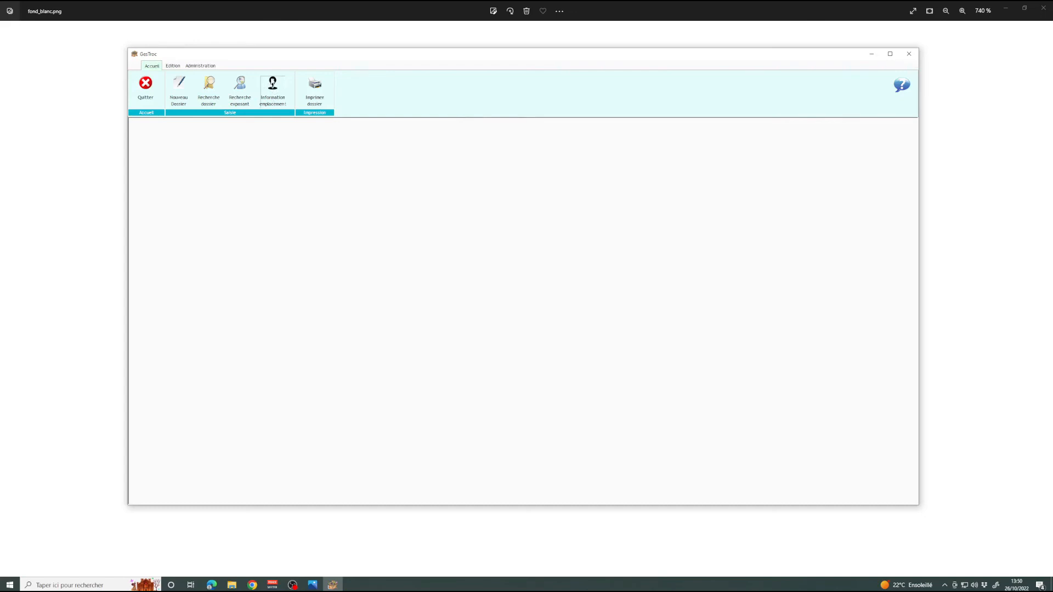
click(273, 88)
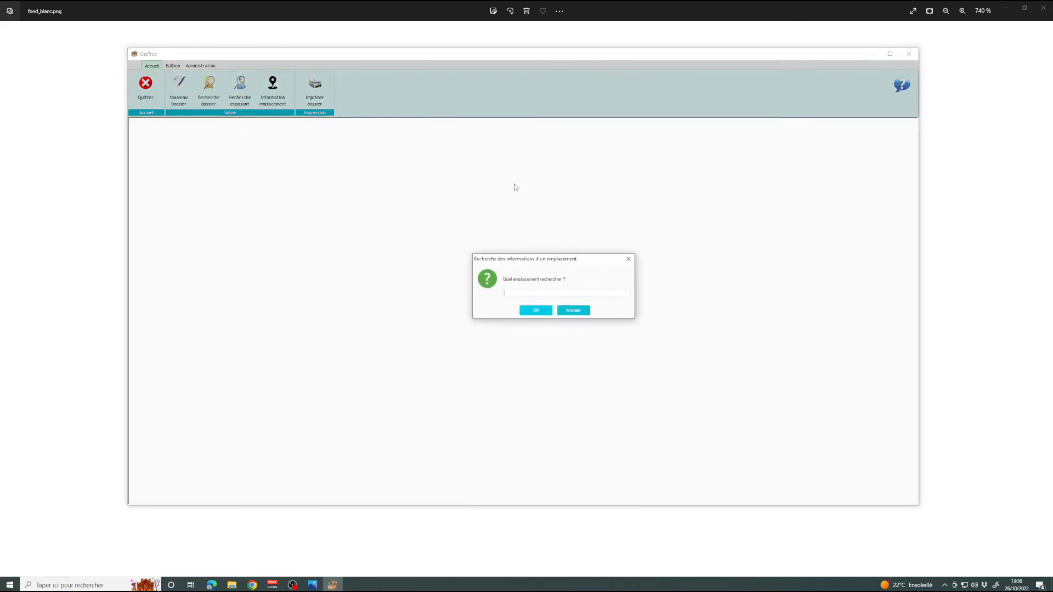
click(535, 311)
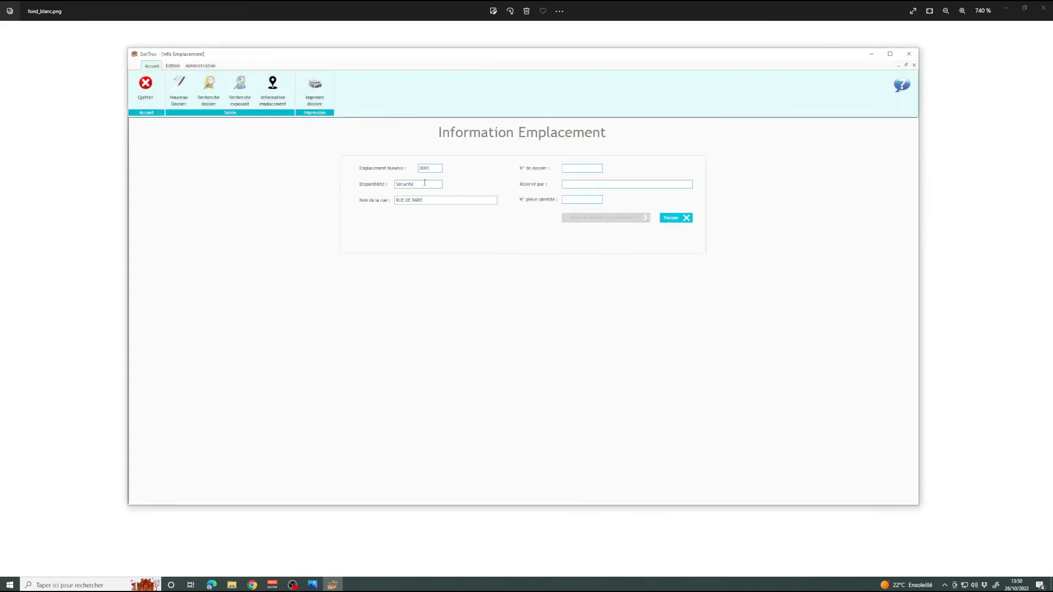
click(677, 218)
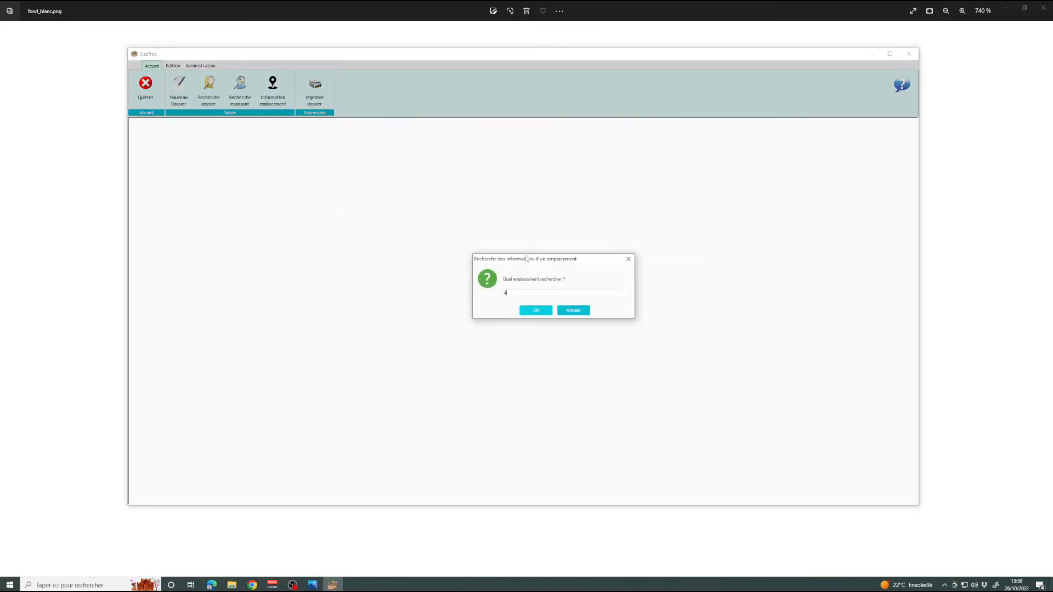
click(538, 310)
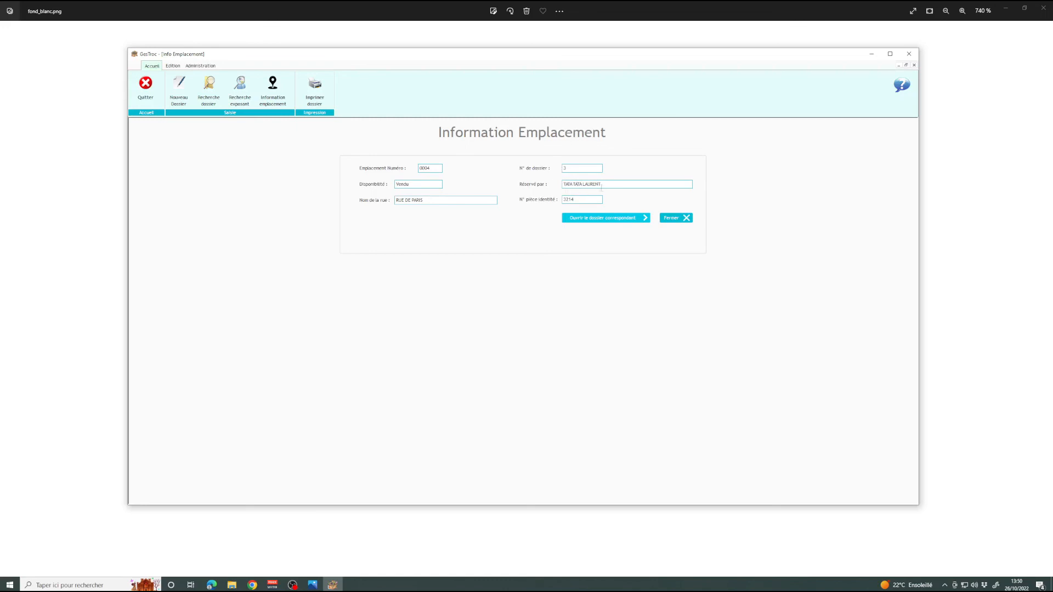
click(619, 219)
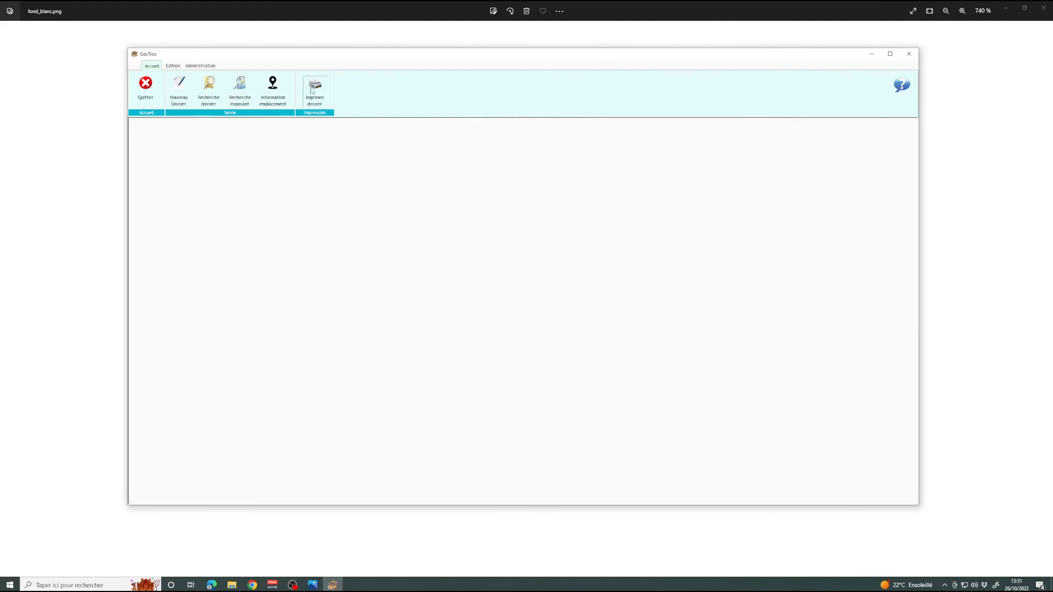
Start a dossier print and a location lookup, cancelling both prompts.
click(312, 94)
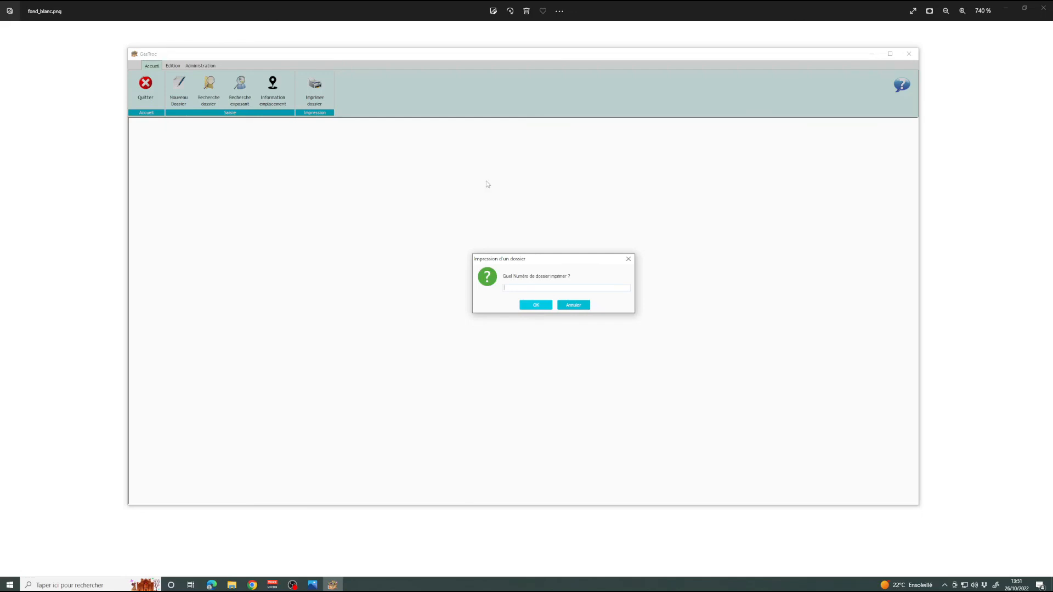
click(573, 305)
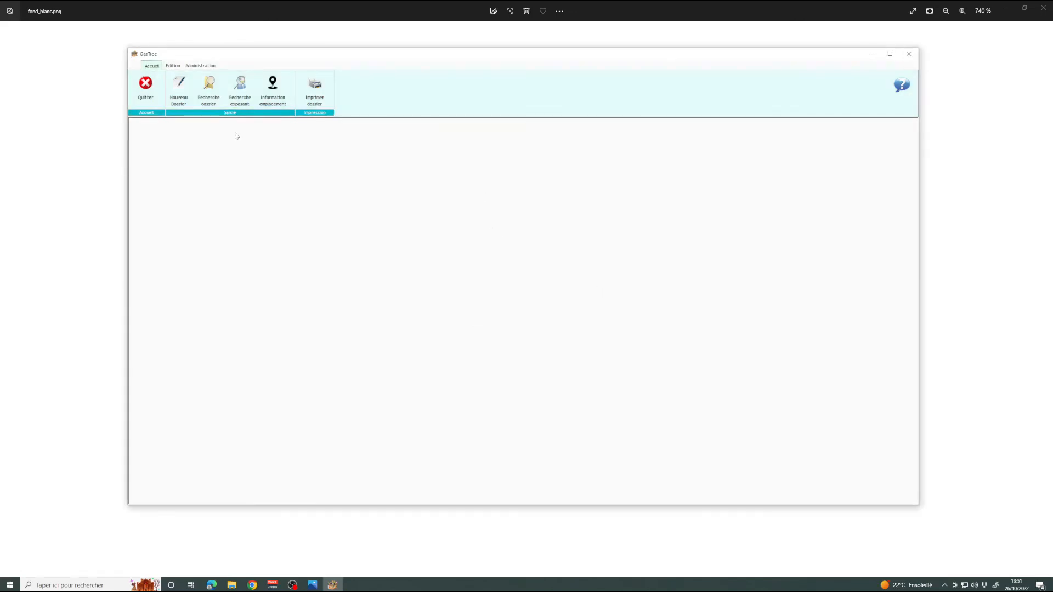
click(272, 88)
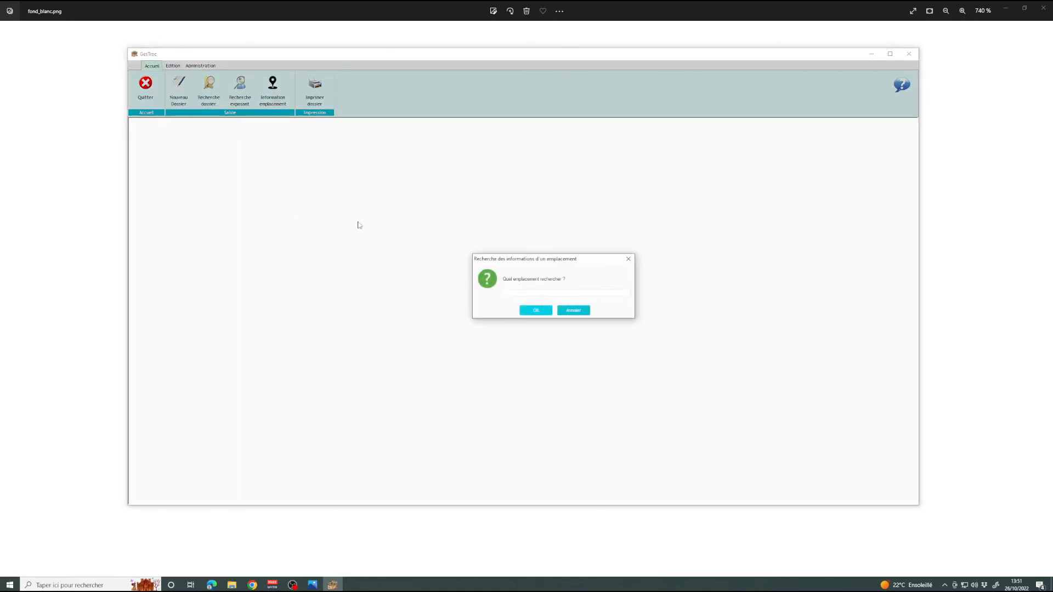
click(573, 311)
Search for an exhibitor, open their dossier and validate it to generate a receipt.
click(602, 286)
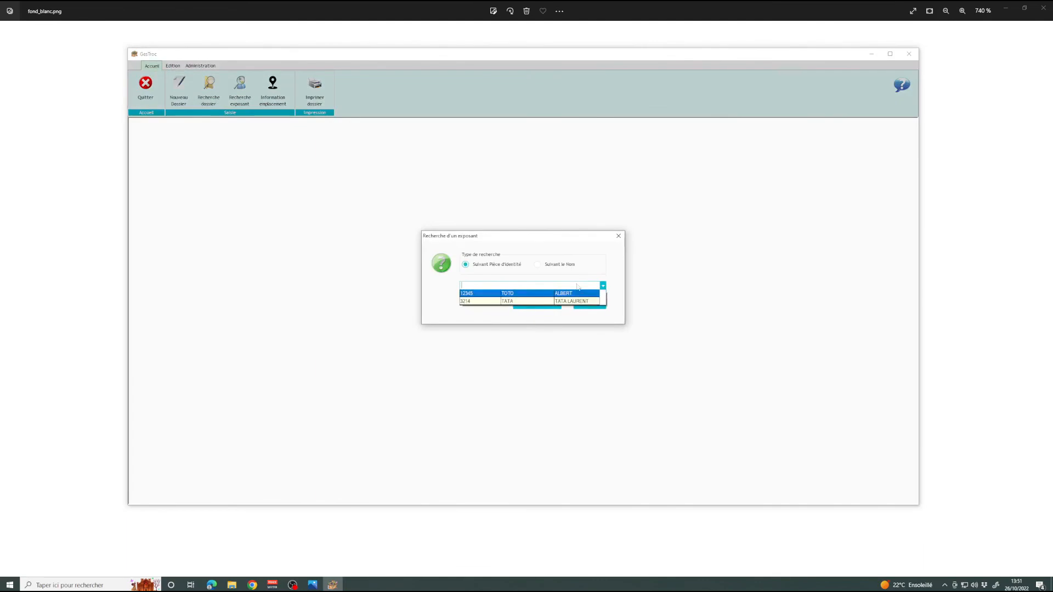
click(509, 301)
click(544, 306)
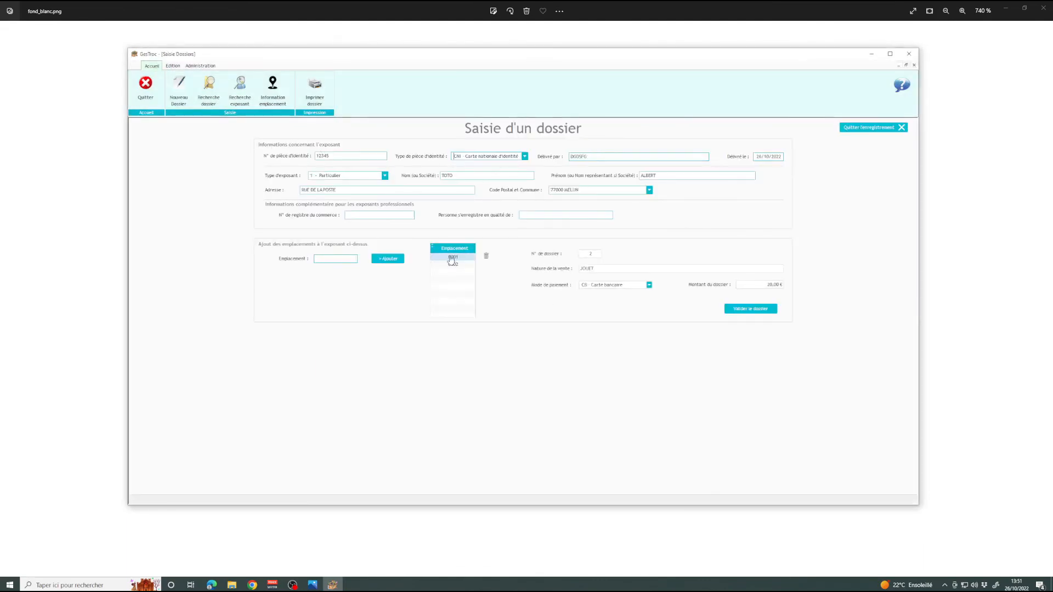
click(744, 310)
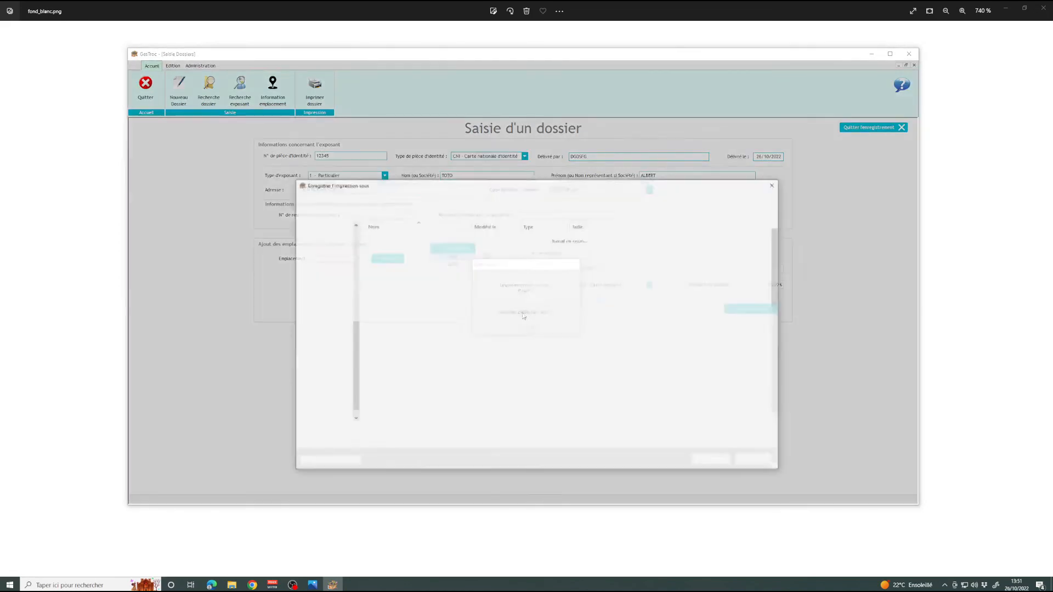
Abandon saving that receipt and request the PDF receipt for dossier no. 3 instead.
click(760, 461)
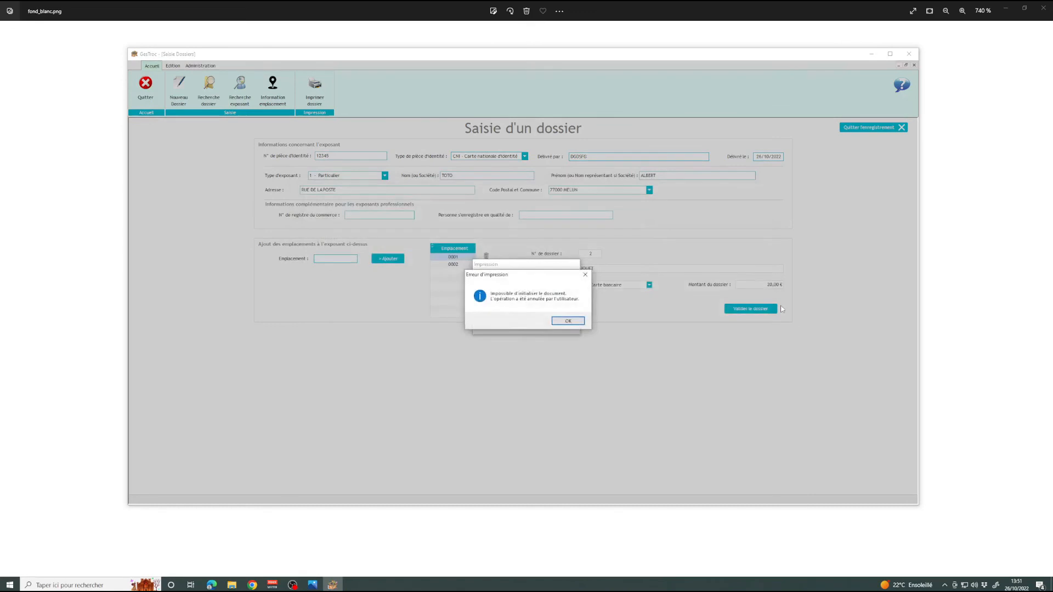
click(567, 320)
click(313, 92)
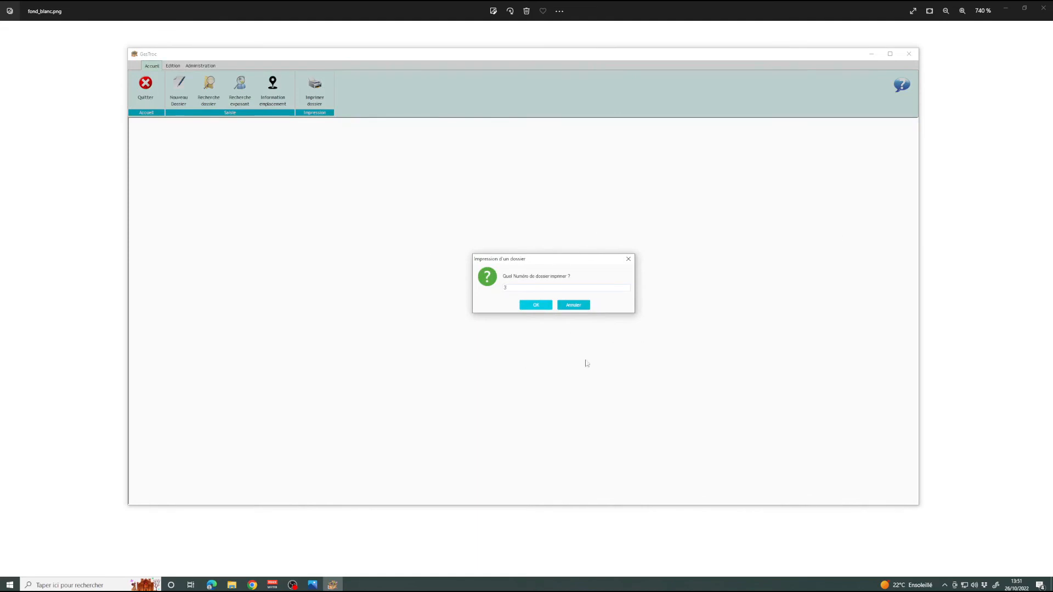
click(535, 305)
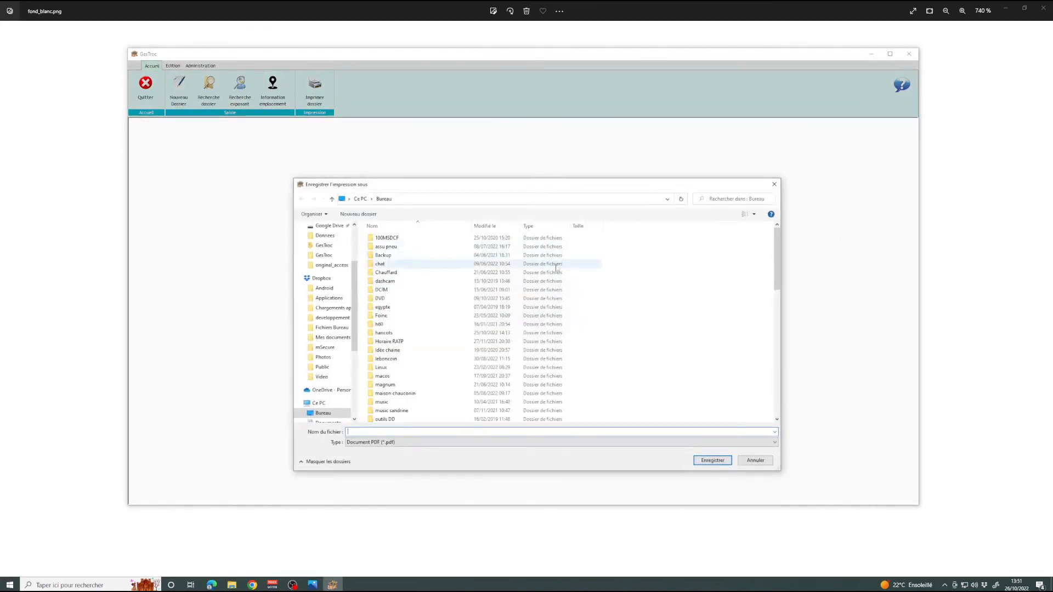